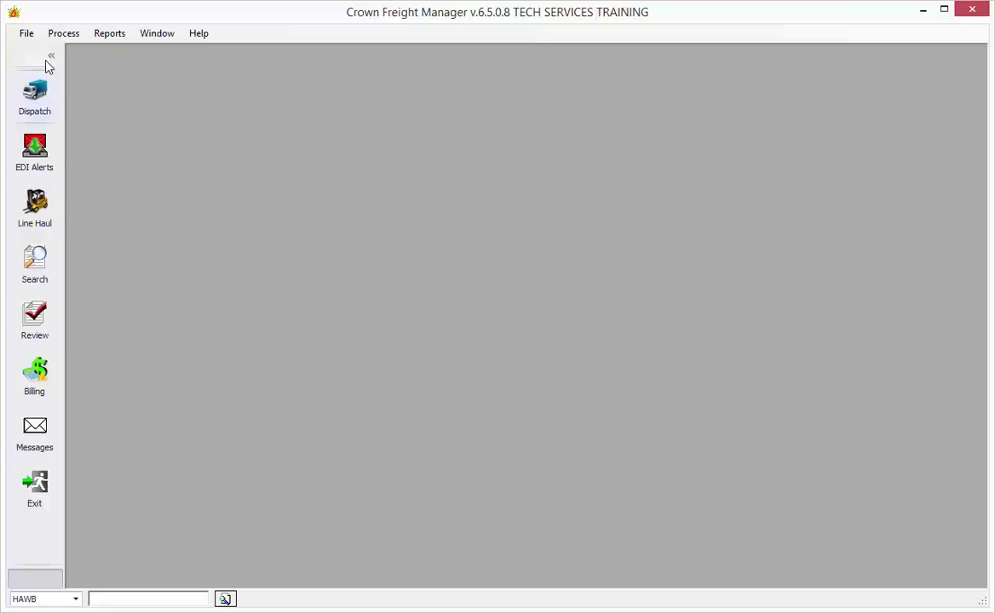
- Open the CEVA LOGISTICS customer record's Comm/Imaging options
left_click(26, 34)
left_click(38, 50)
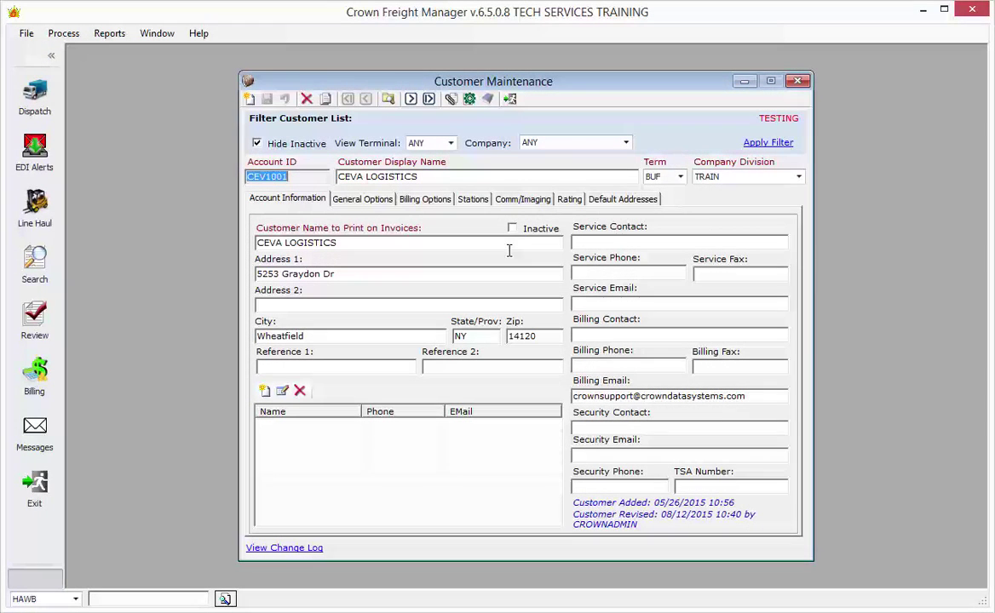
left_click(538, 202)
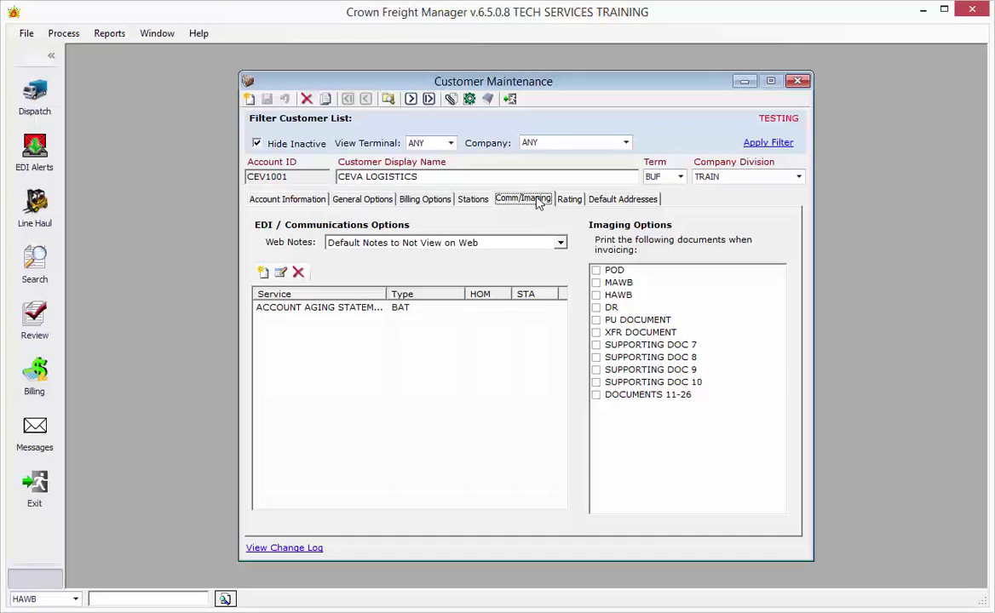
- Add a CFMWEB::CFMWEB EDI service item triggered on Status Change and save it
left_click(263, 273)
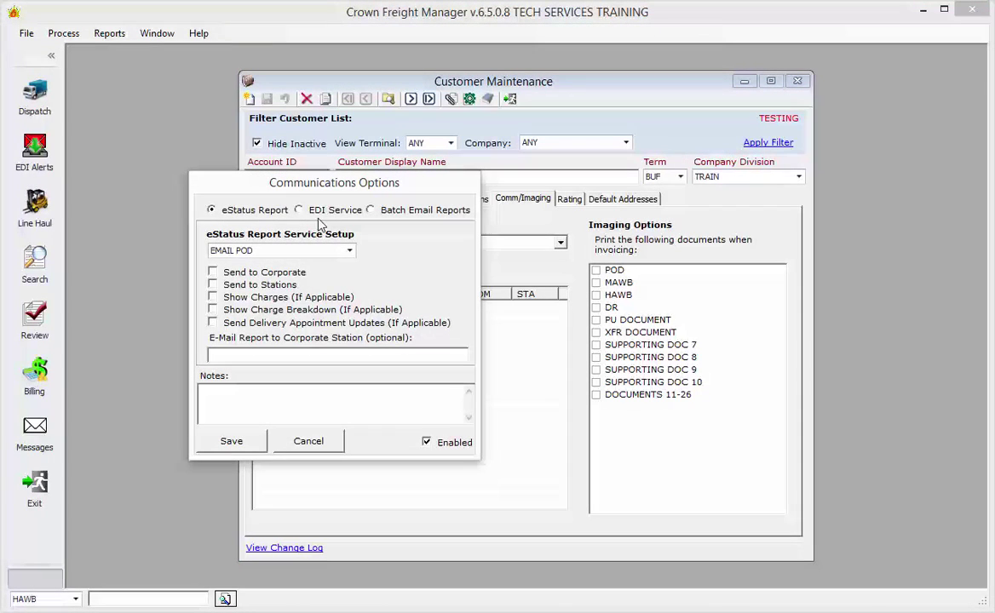
left_click(328, 212)
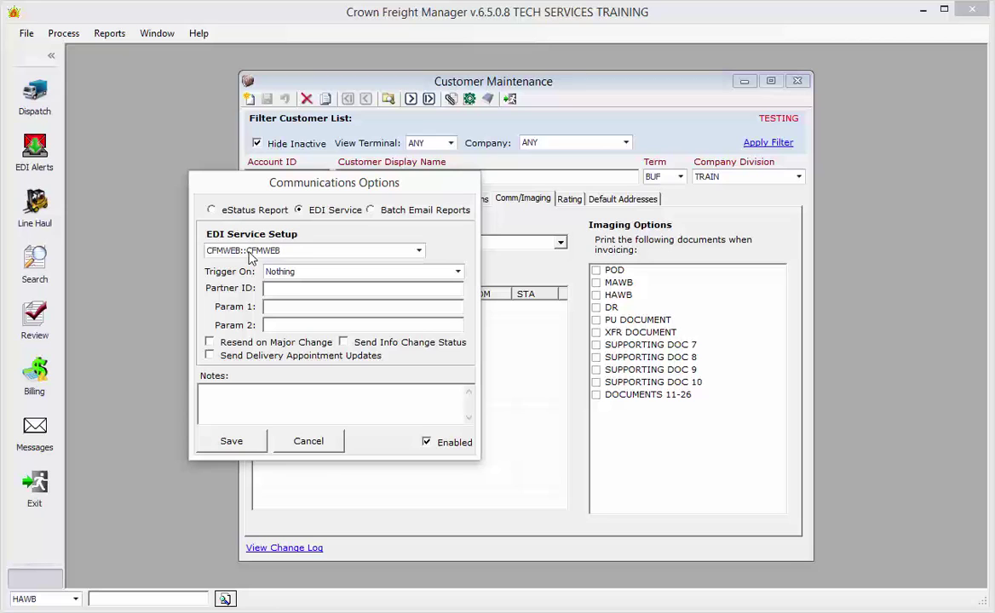
left_click(338, 272)
left_click(309, 313)
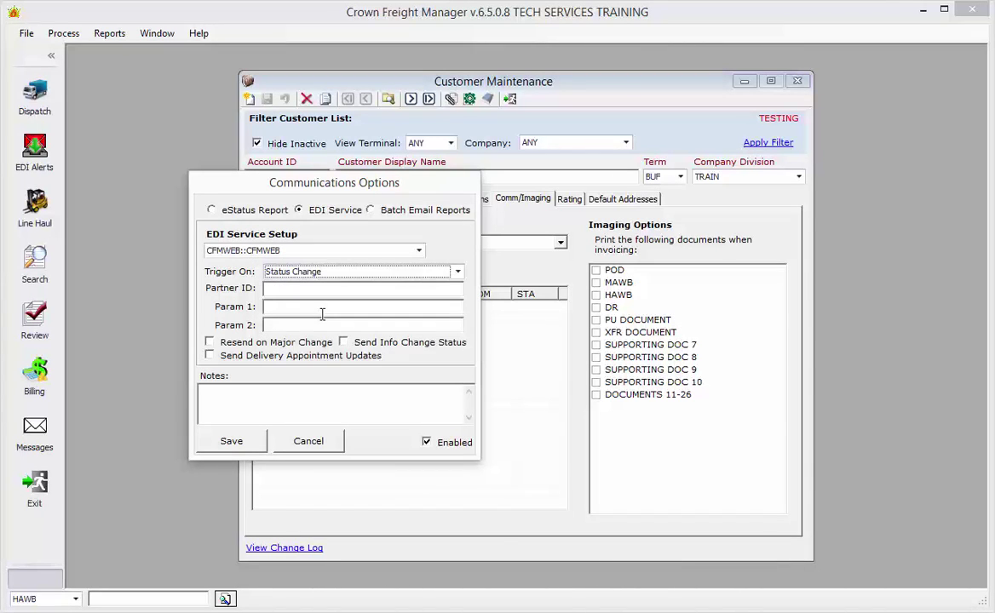
left_click(349, 274)
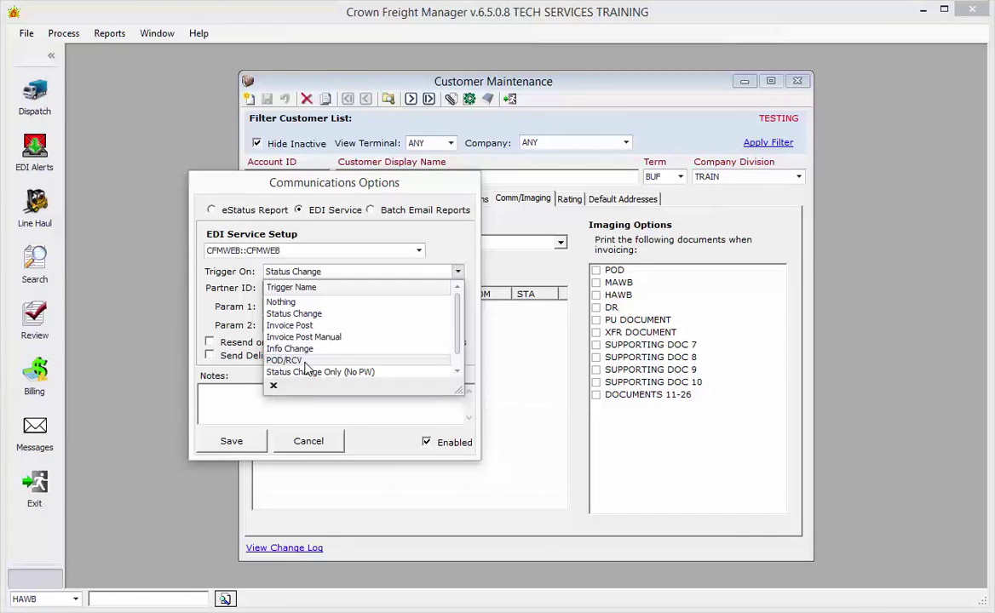
left_click(327, 314)
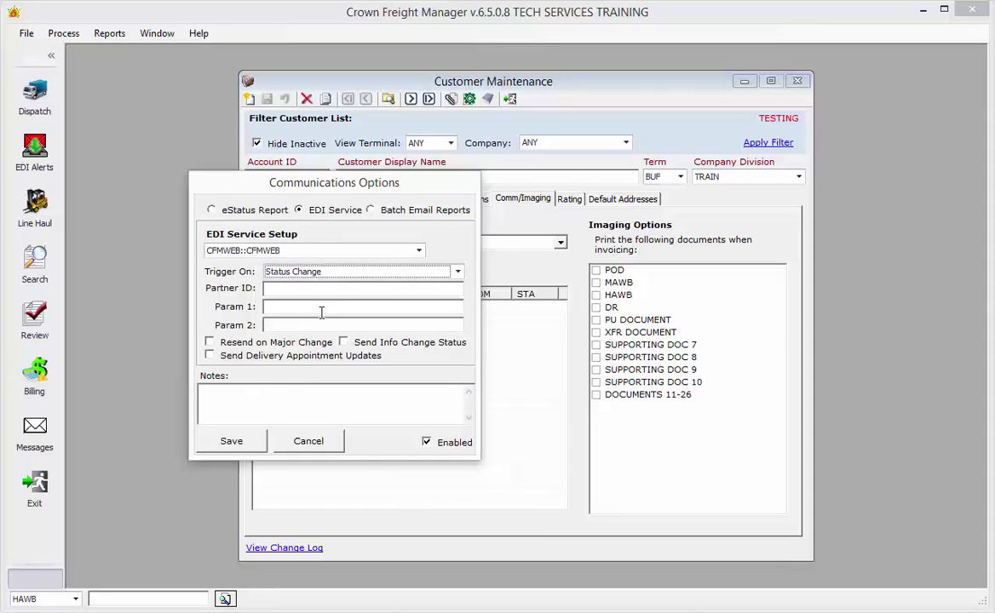
left_click(252, 441)
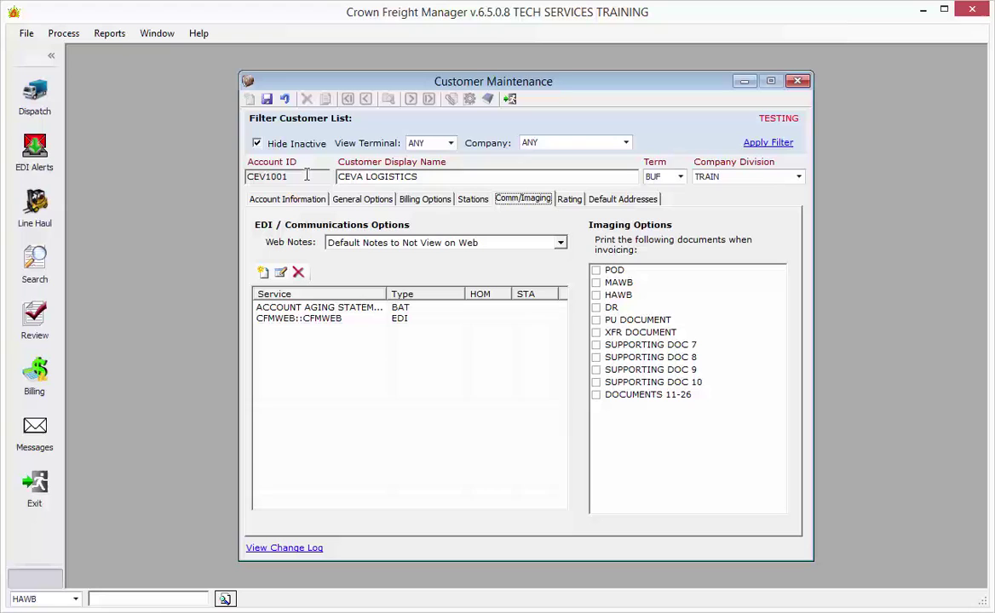
- Sign in to CDS Connect with the account password
left_click(254, 177)
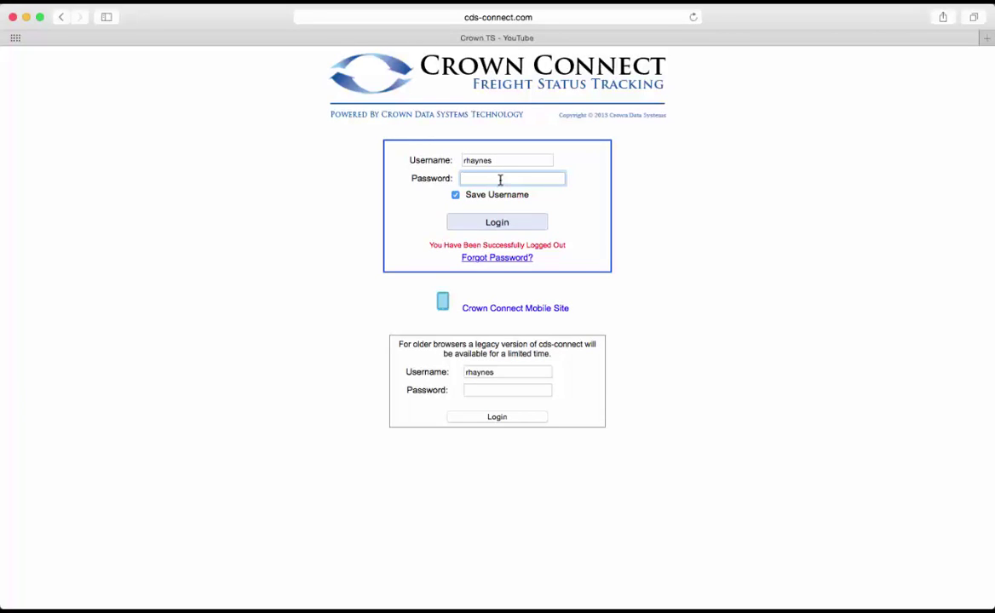
type("•••••••••")
key("Return")
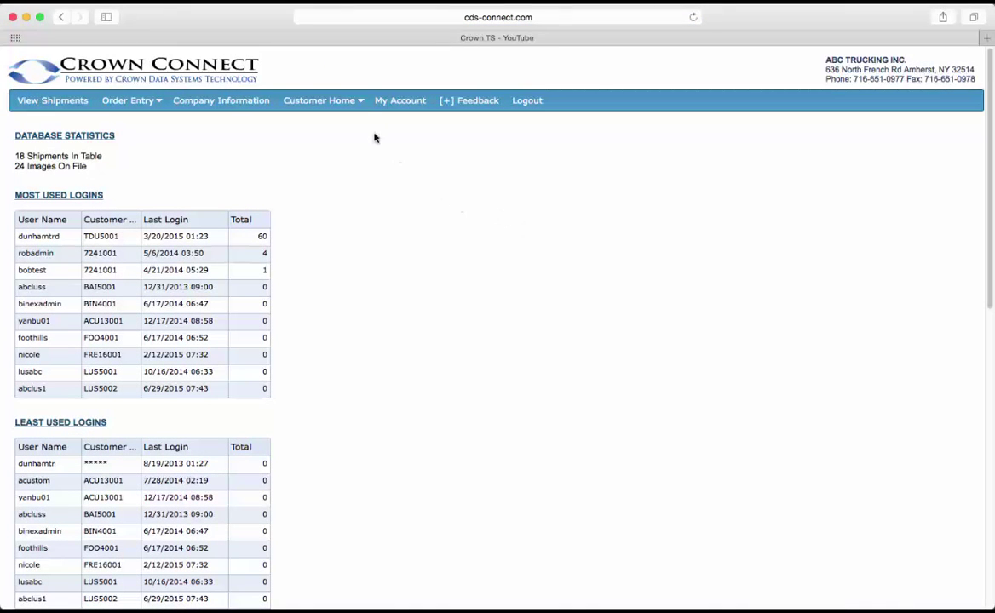
- Go to Customer Home > Manage Accounts and start a new forwarder
left_click(353, 103)
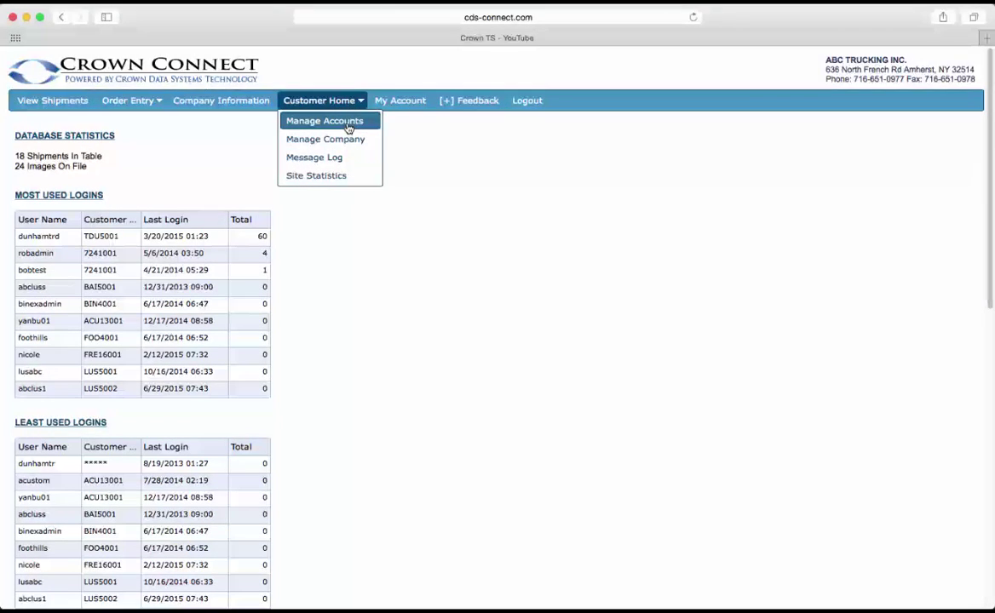
left_click(346, 126)
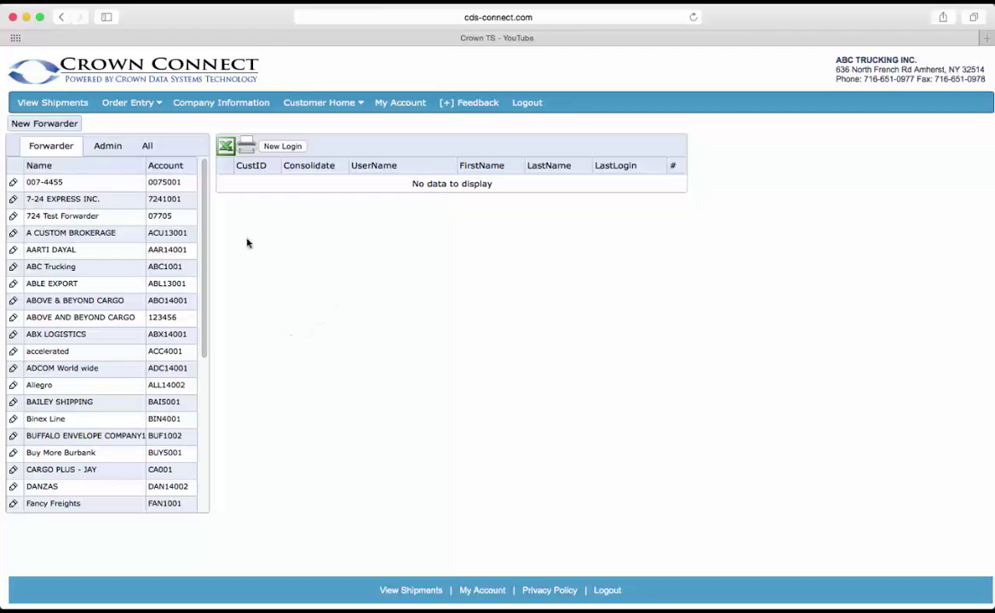
left_click(62, 125)
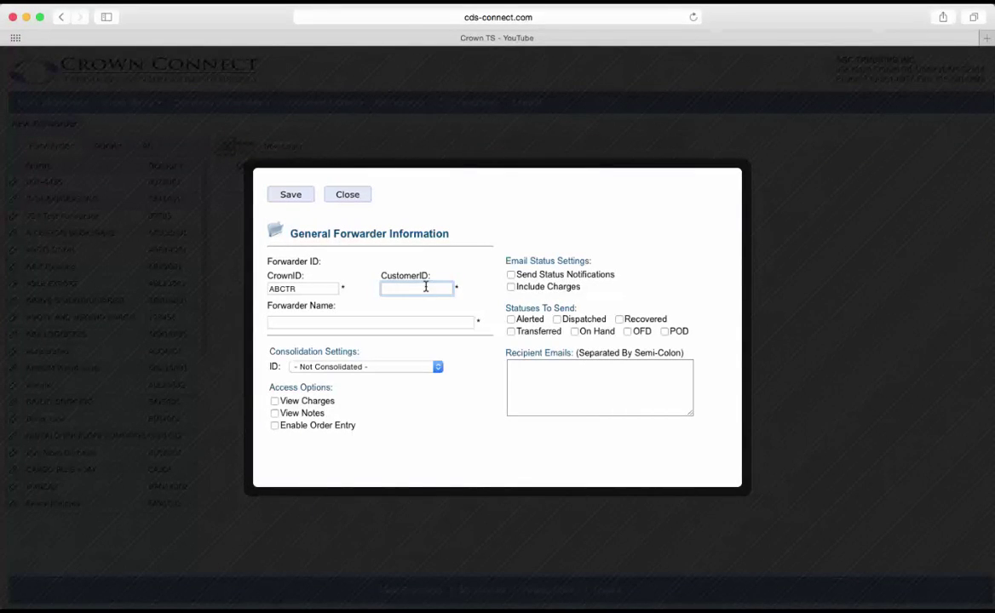
- Enter the customer ID and forwarder name 'Ceva Logistics', then save the forwarder
type("CEV1001")
key("Tab")
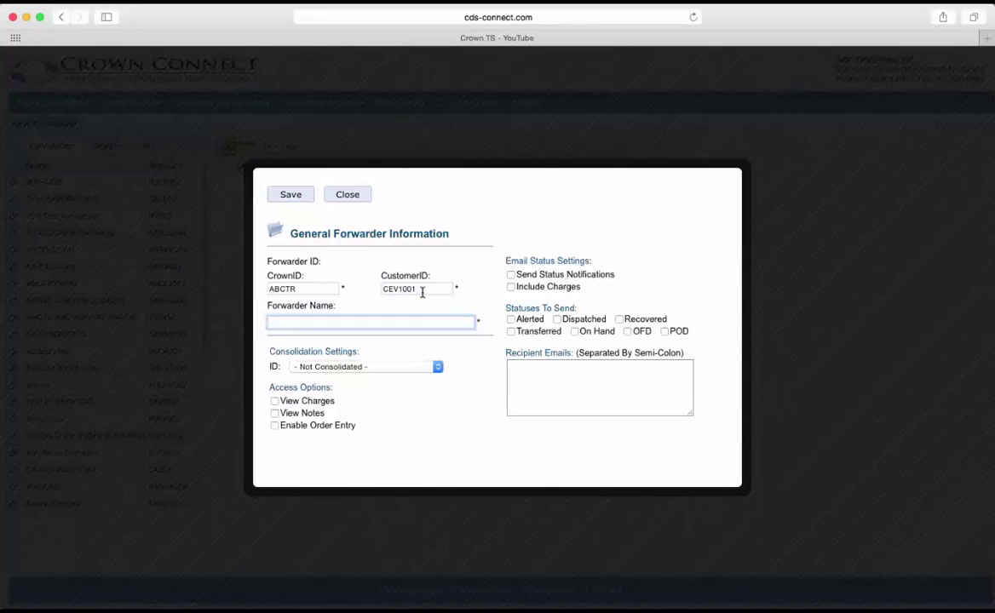
type("Ceva Logistics")
left_click(295, 195)
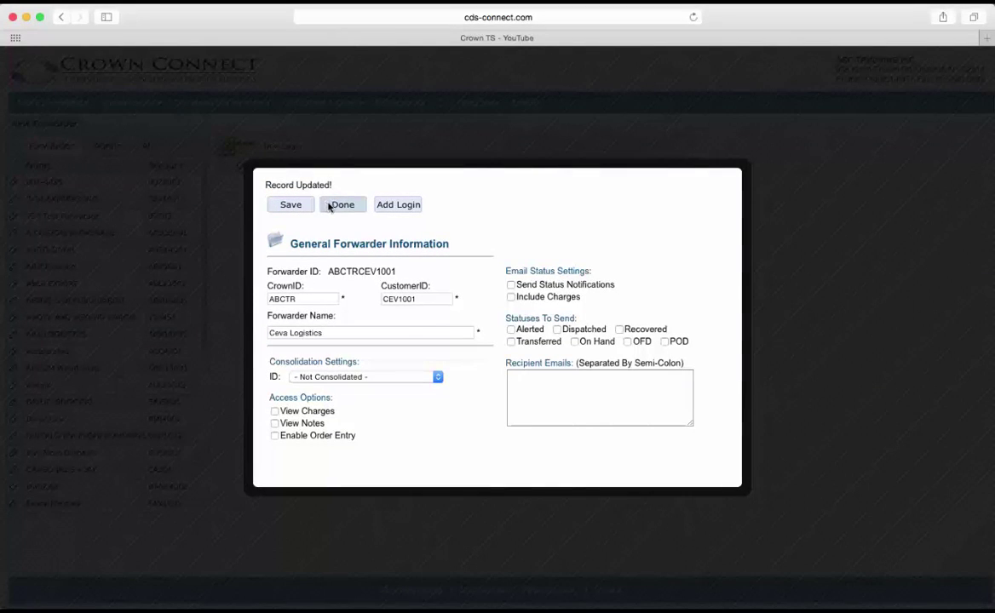
- Start a forwarder login, entering its user name and first name 'Ceva Logis'
left_click(405, 208)
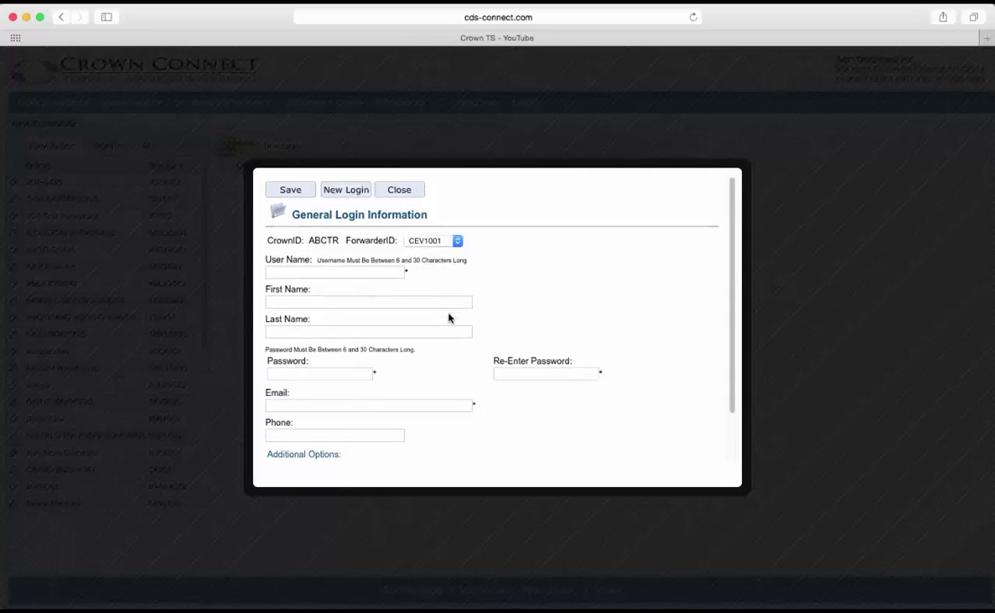
scroll(448, 317, "down", 2)
left_click(354, 257)
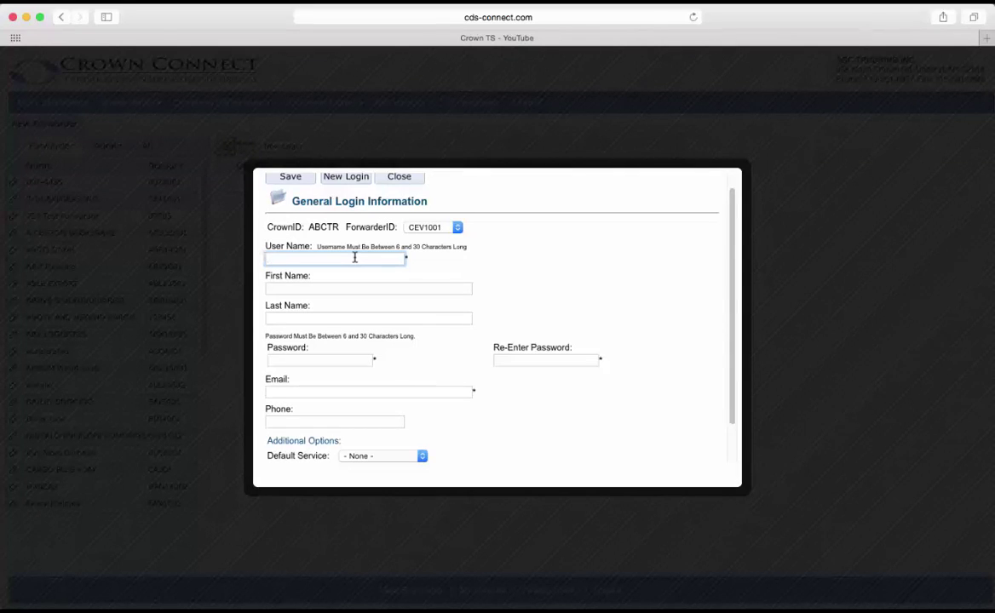
type("abctr_ceva")
key("Tab")
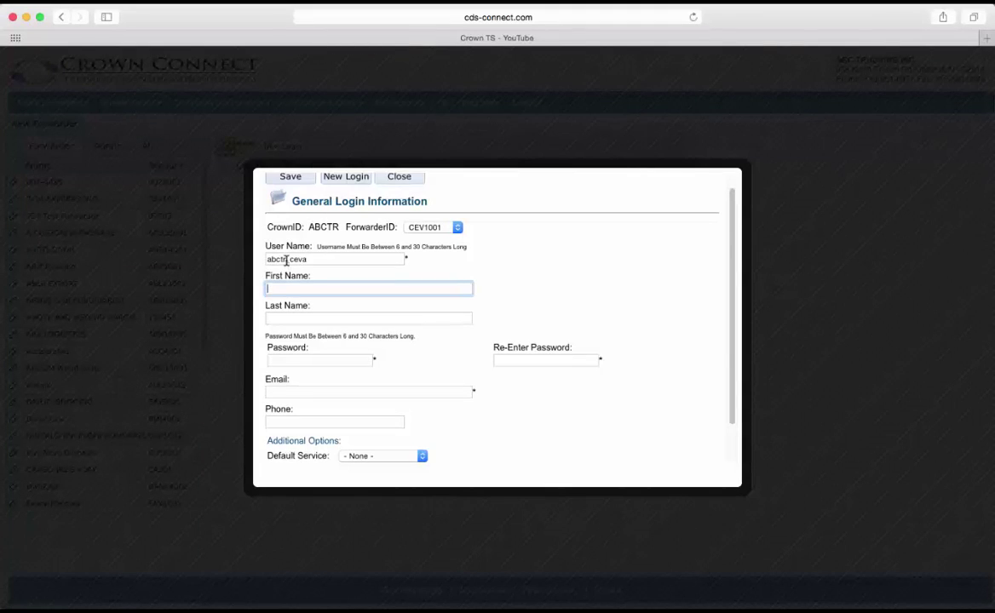
double_click(286, 260)
left_click(293, 260)
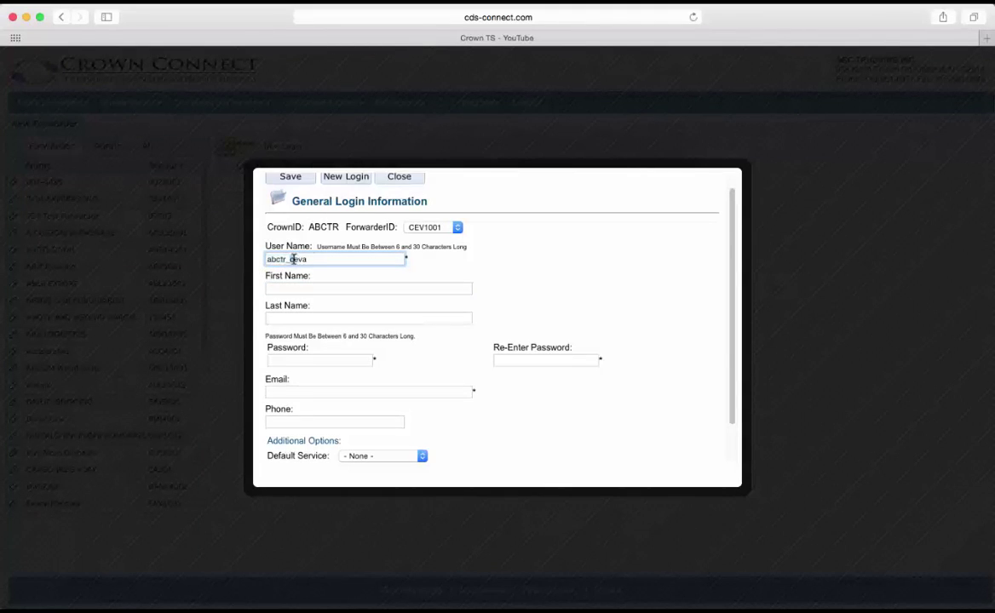
left_click_drag(293, 260, 315, 258)
left_click(310, 288)
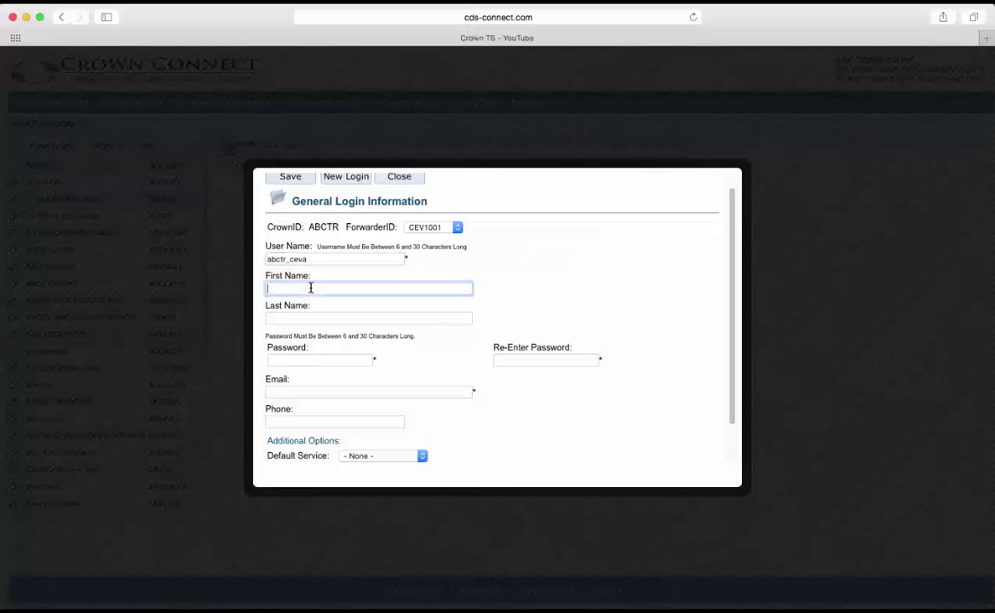
type("Ceva Logistics")
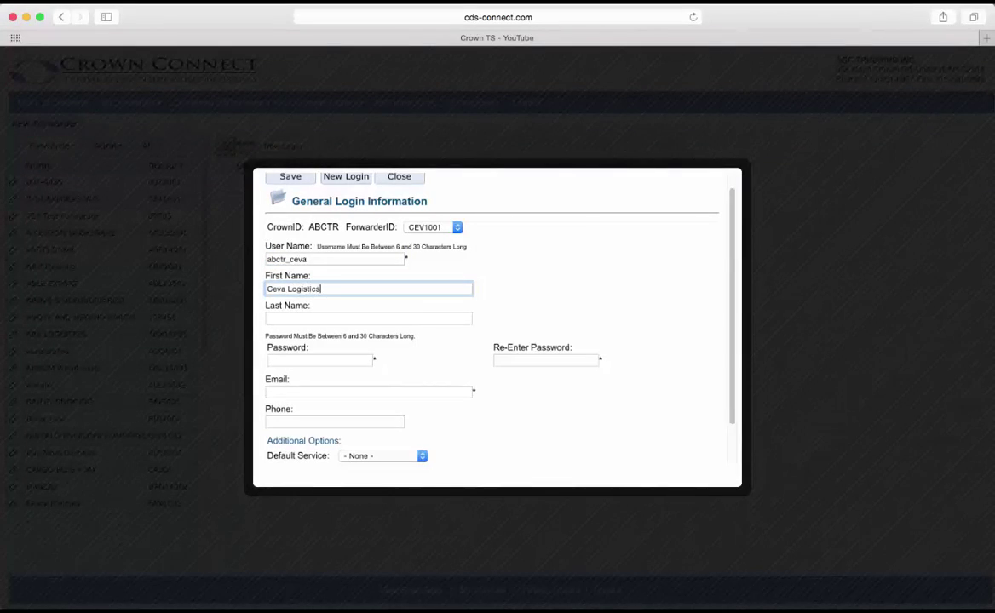
key("Tab")
- Enter and confirm the login password, then fill in the login's e-mail address
left_click(361, 359)
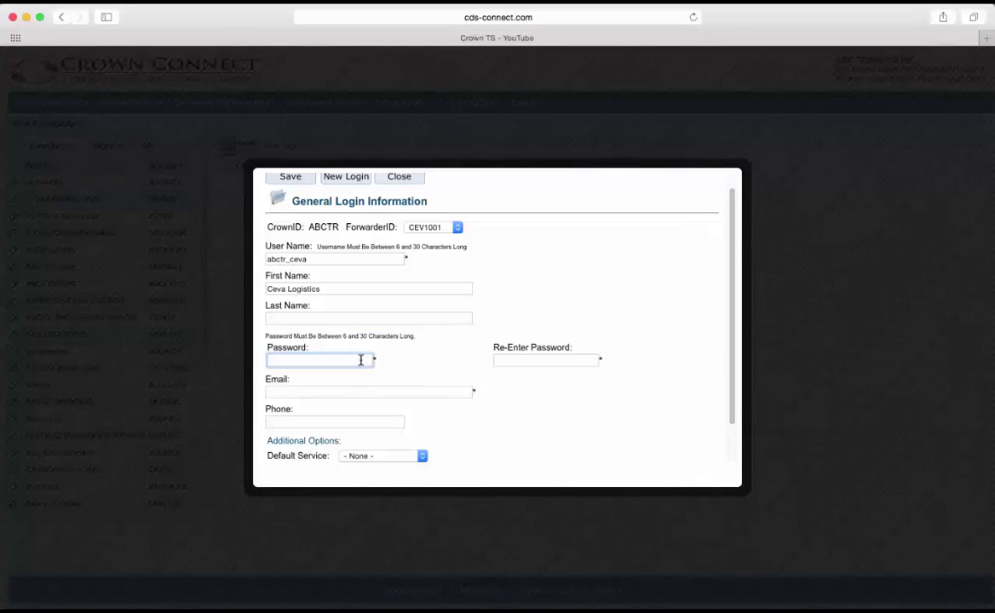
type("•••••")
key("Tab")
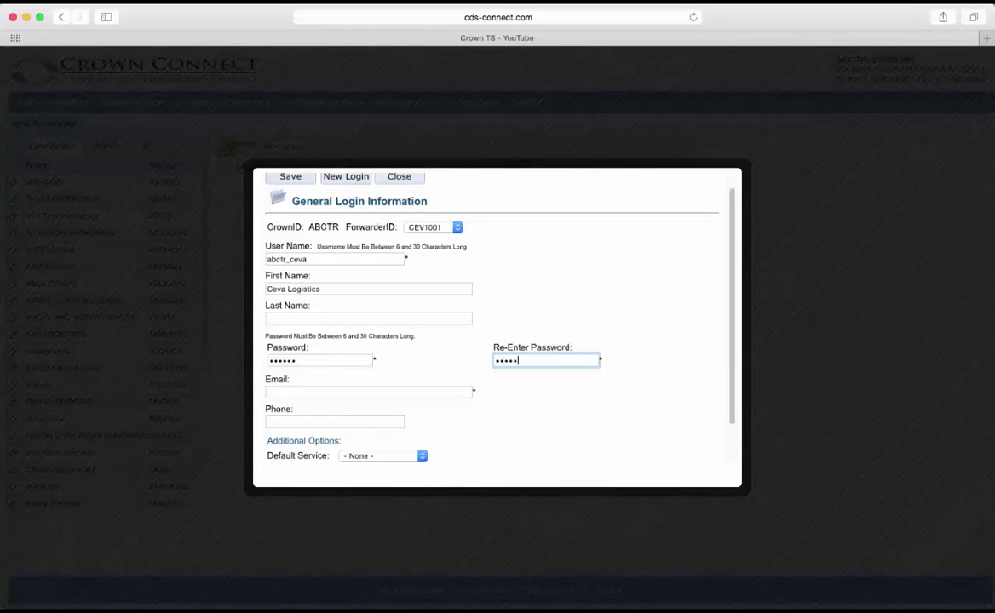
left_click(343, 391)
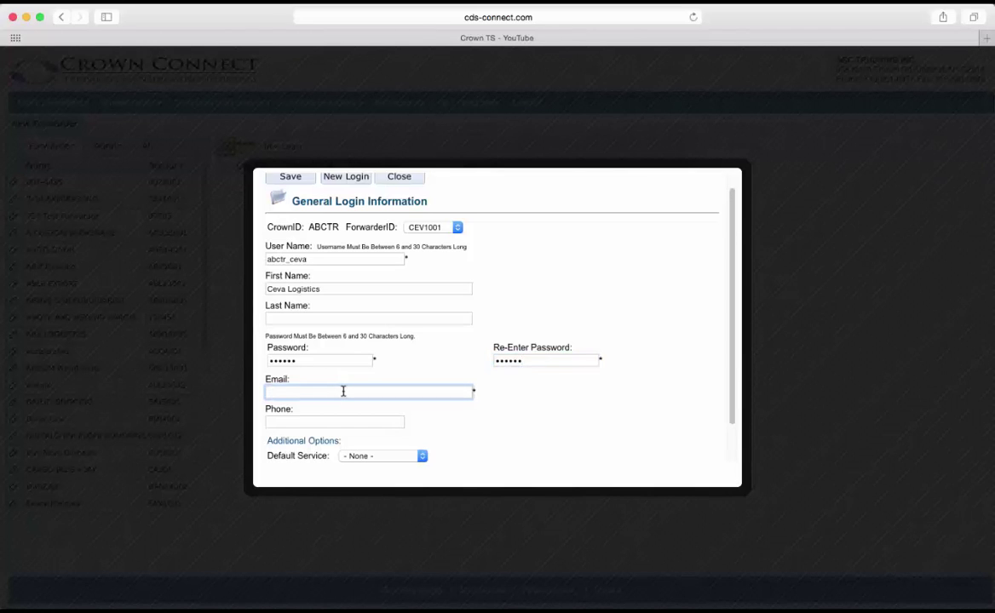
scroll(404, 457, "down", 3)
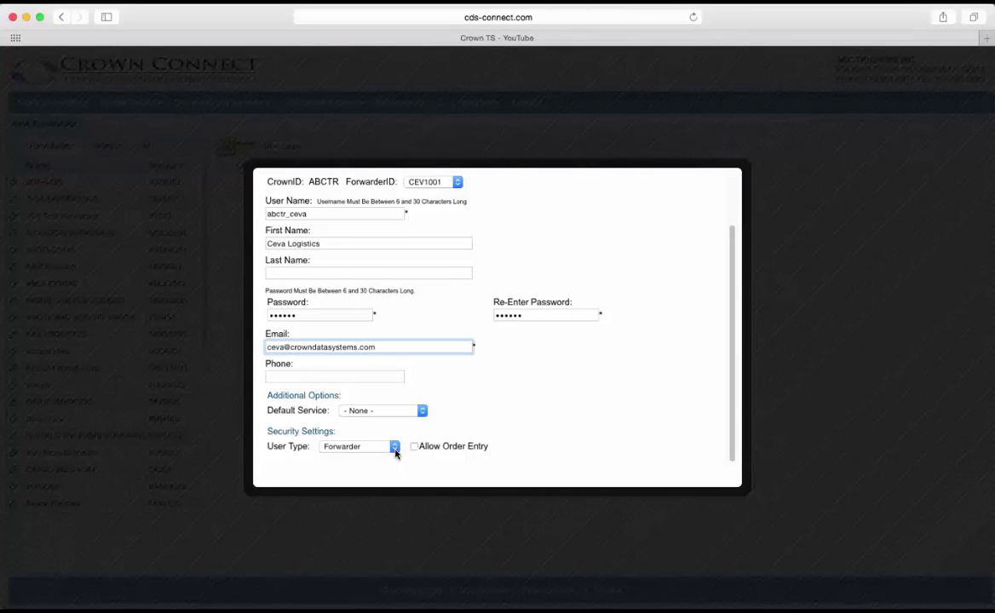
scroll(317, 344, "up", 3)
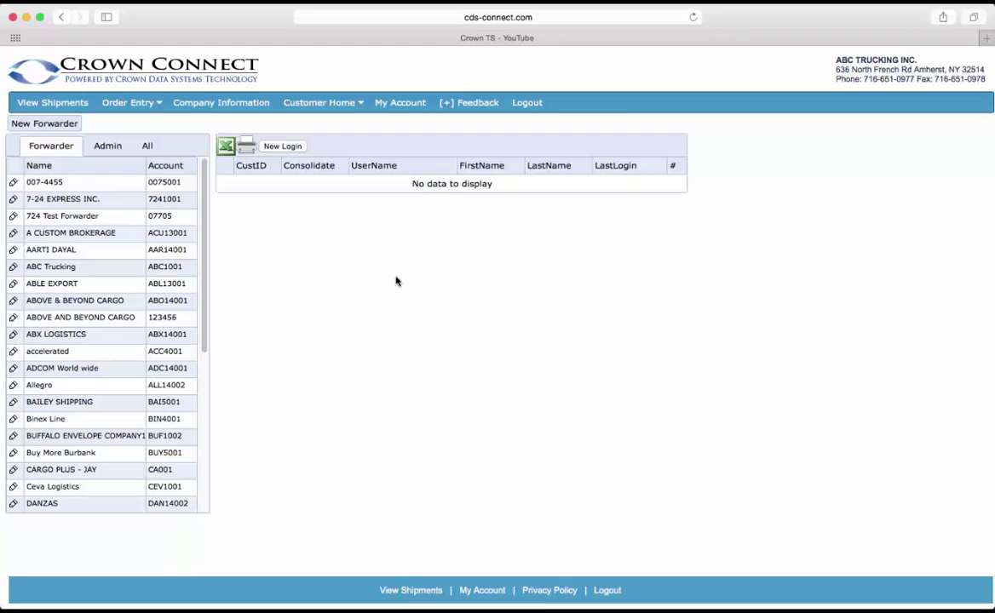
- Sign back in with the account password and dismiss the browser's save-password prompt
left_click(824, 2)
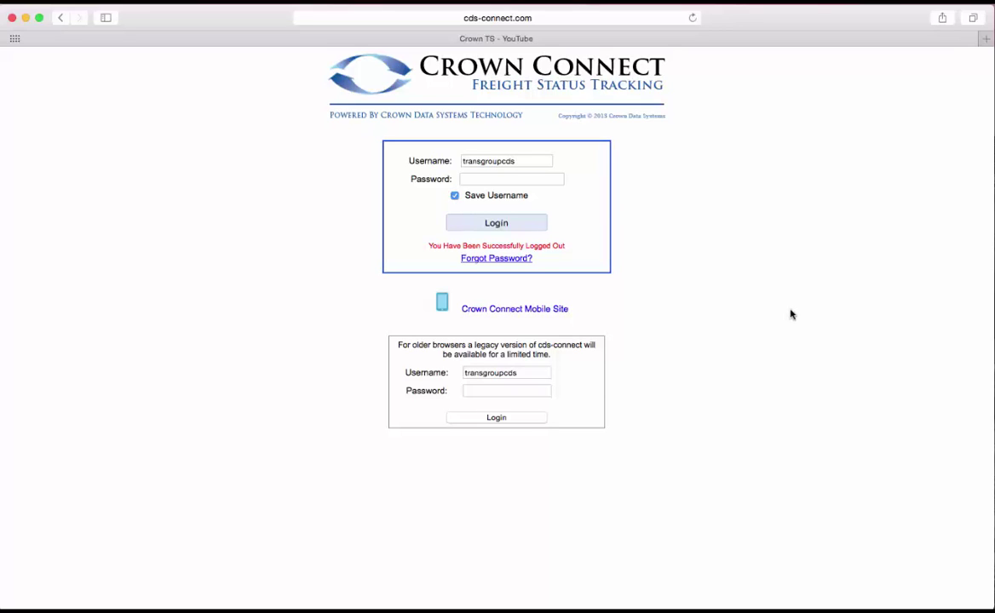
left_click(538, 180)
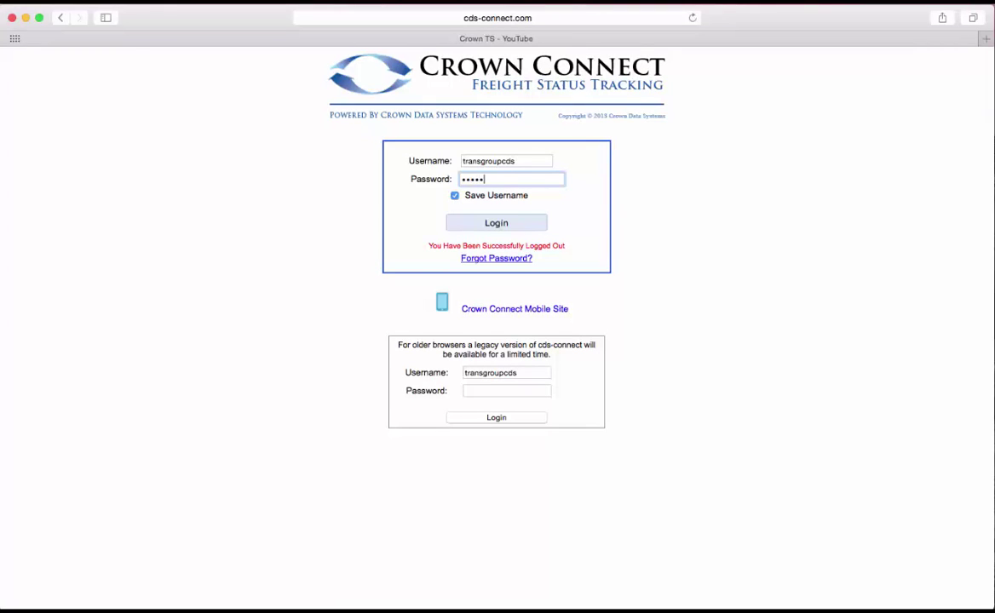
key("Return")
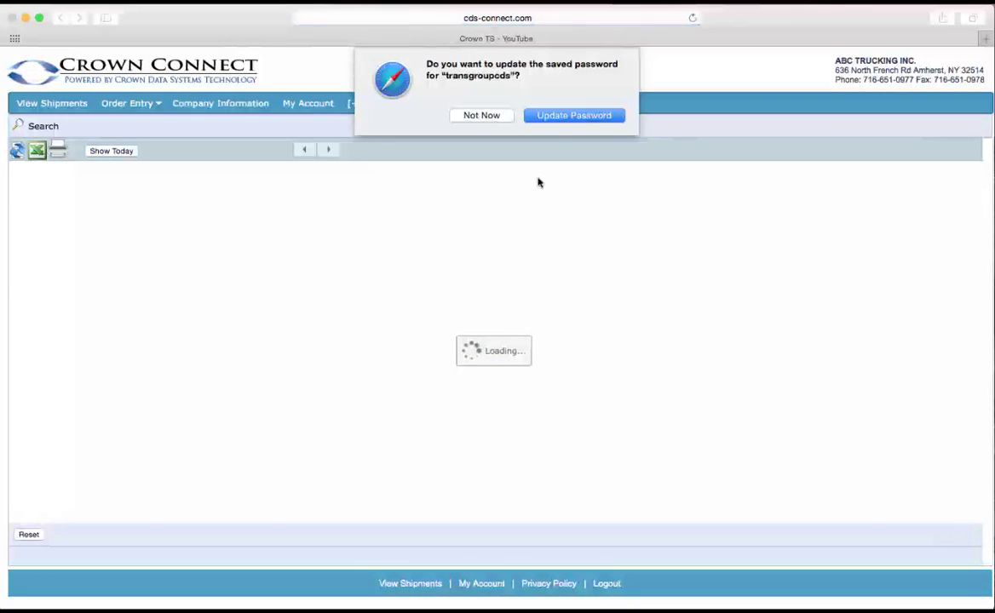
left_click(485, 117)
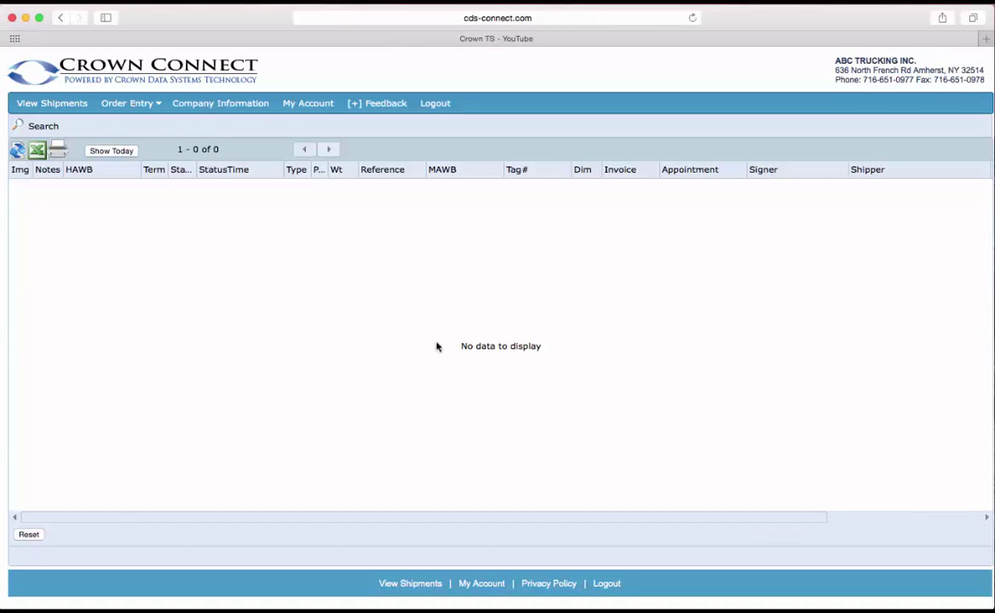
- Search shipments from 08/01/2015 and open shipment 00061451 with its notes expanded
left_click(44, 126)
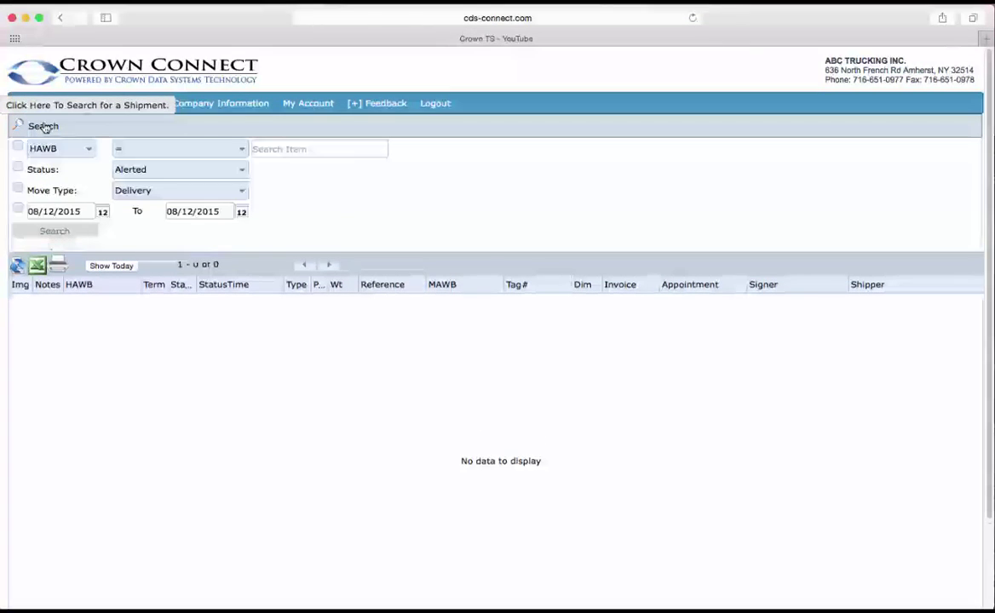
left_click(102, 212)
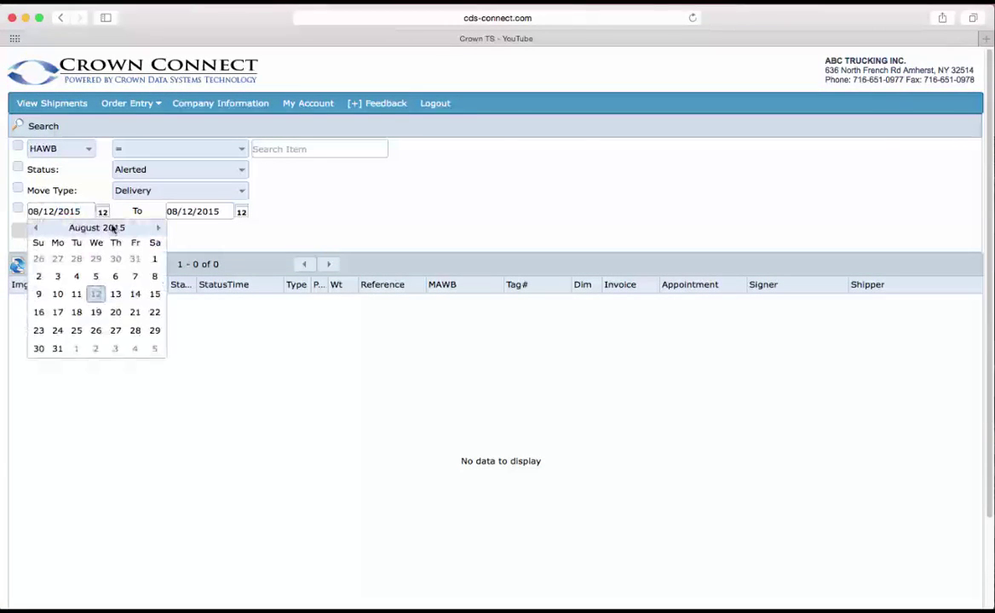
left_click(152, 260)
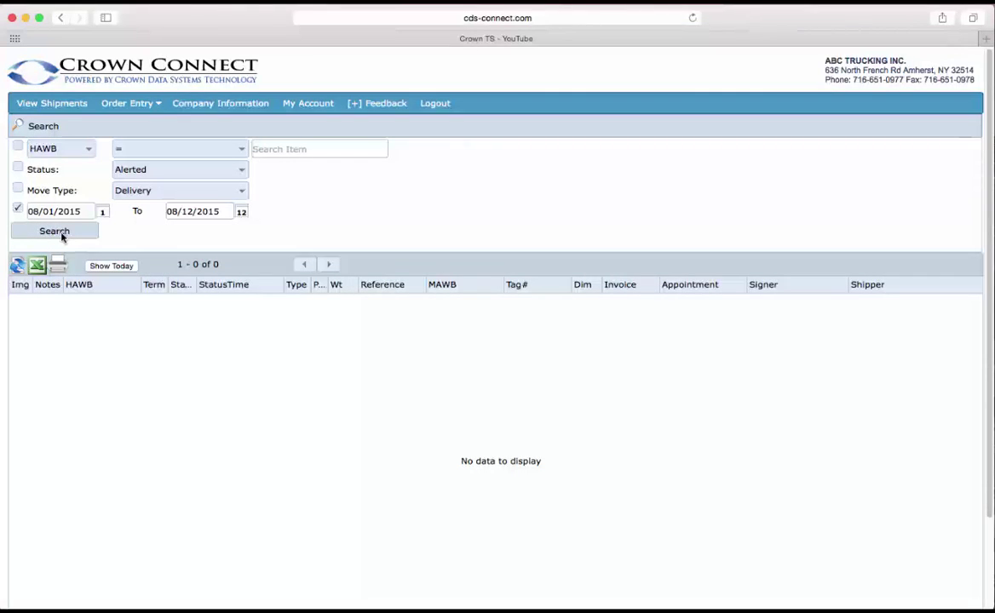
left_click(60, 233)
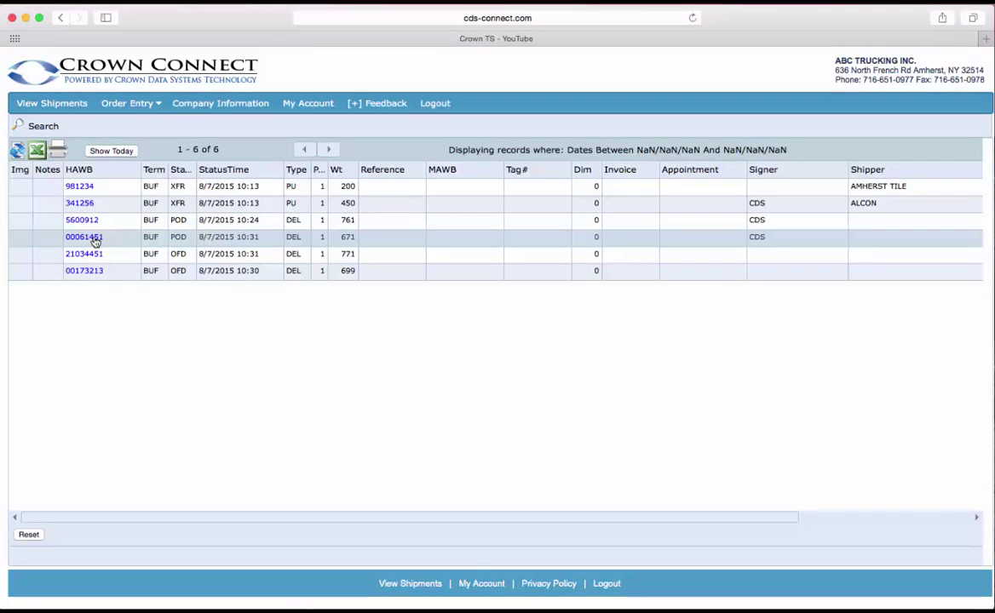
left_click(93, 238)
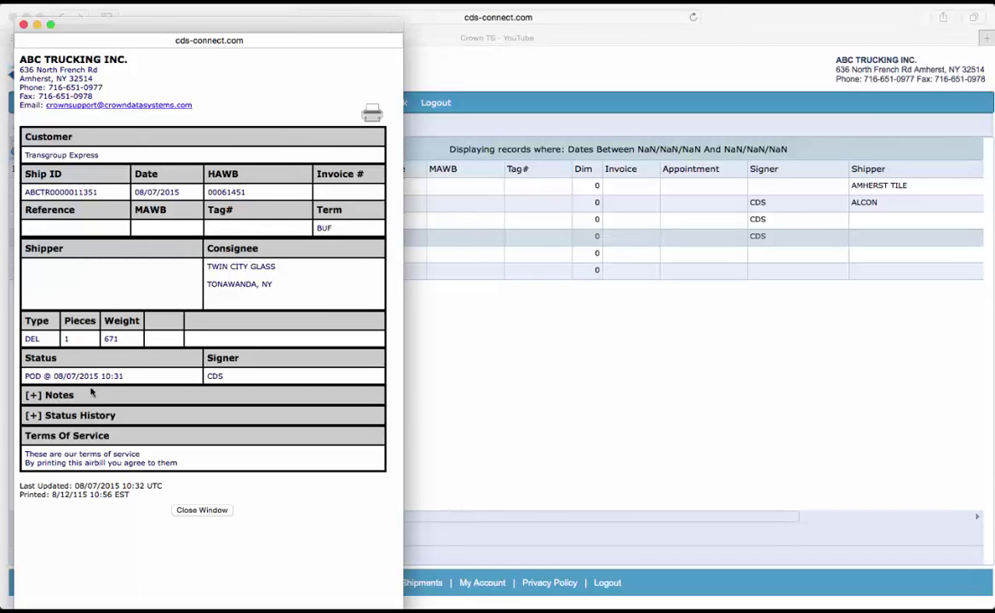
left_click(31, 397)
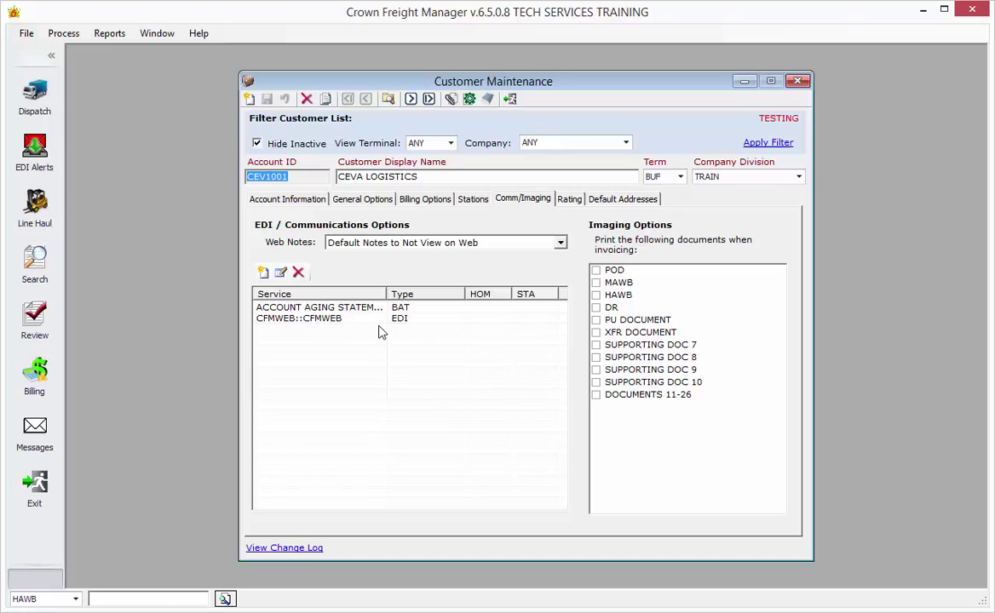
- Add a CFMWEBIMG::CFMWEBIMG EDI service item and save the CEVA LOGISTICS customer record
left_click(264, 273)
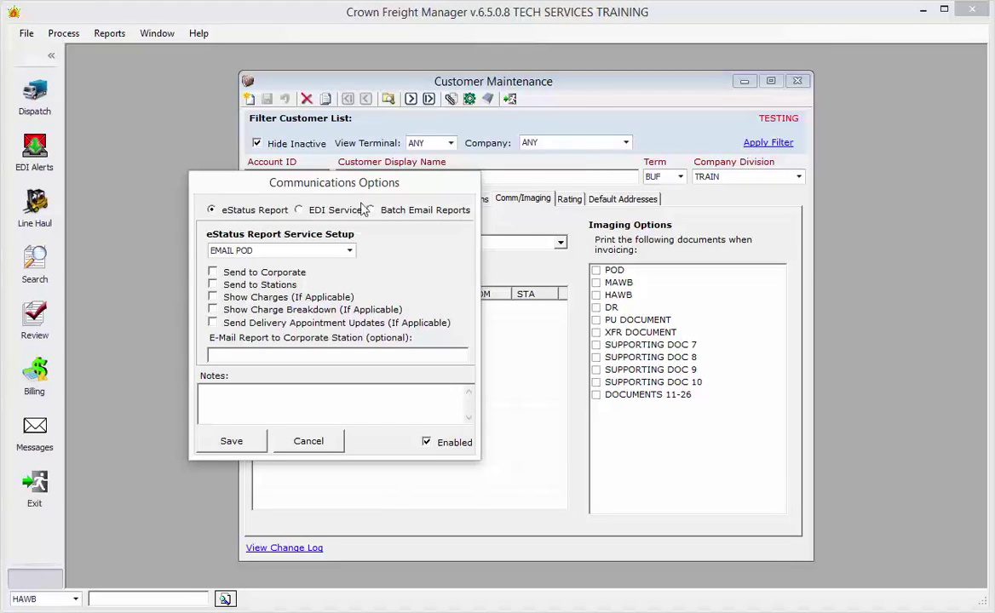
left_click(332, 210)
left_click(357, 251)
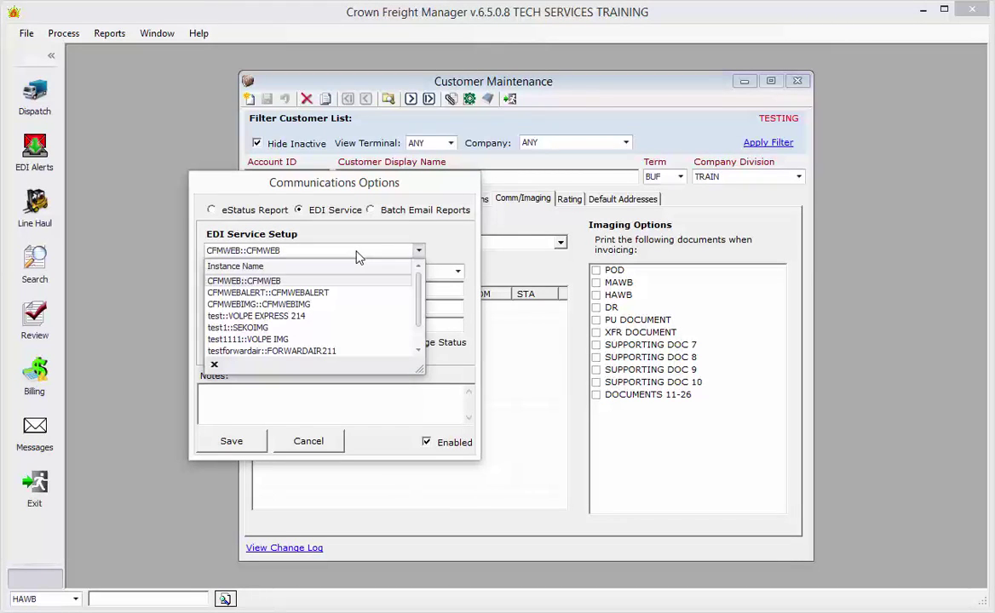
type("cf")
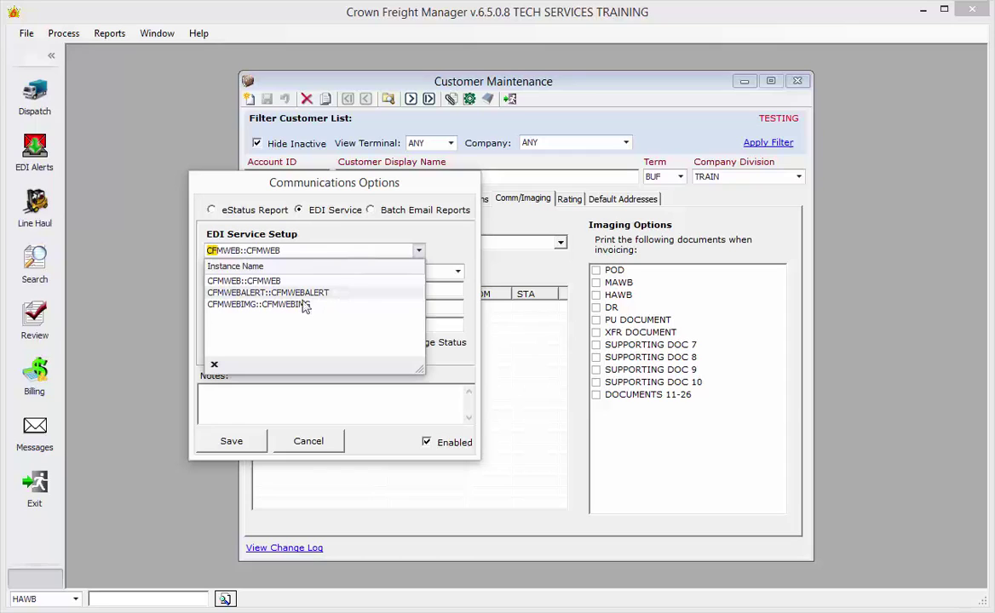
left_click(299, 307)
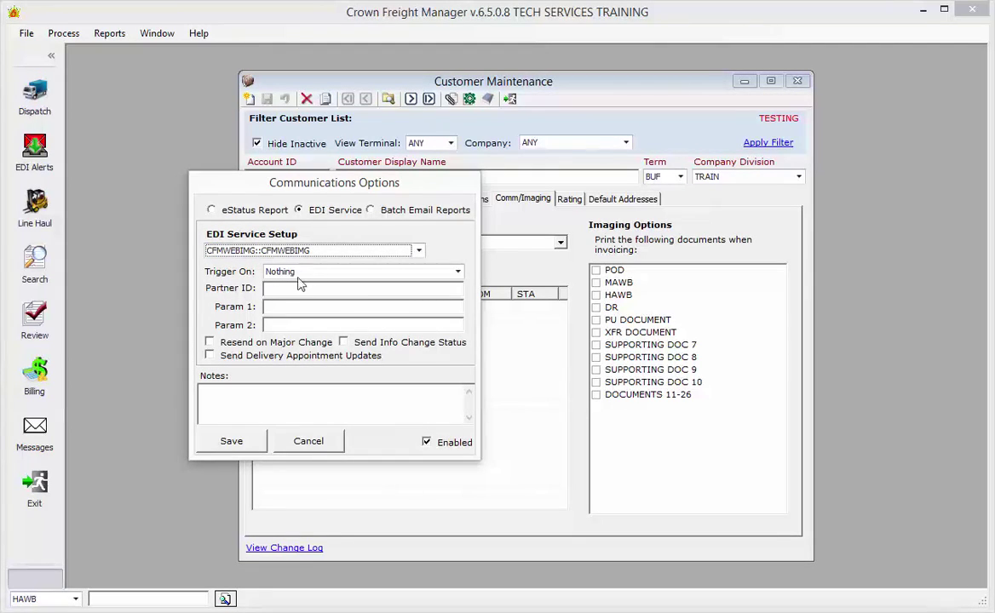
left_click(252, 443)
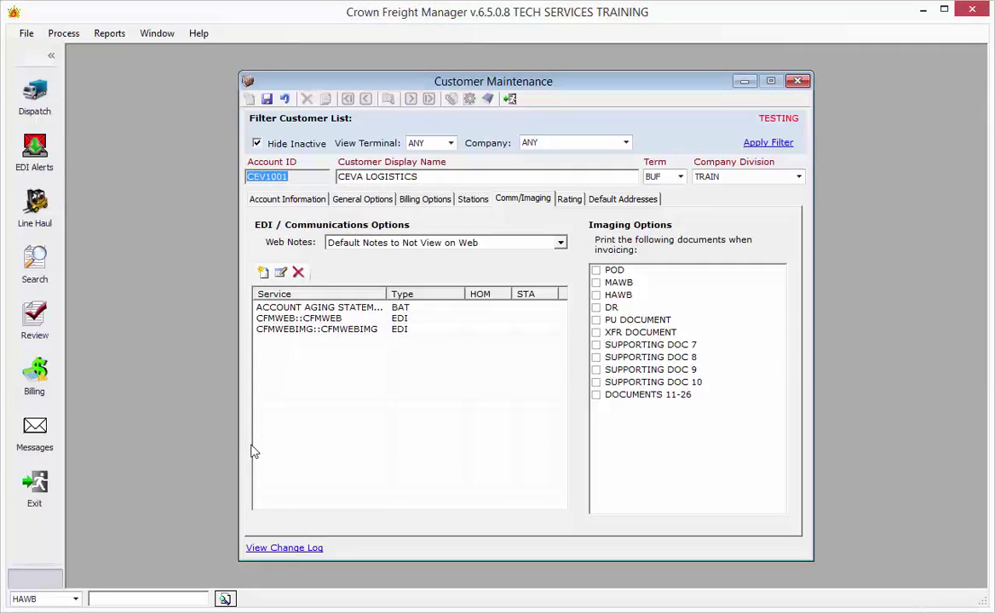
left_click(267, 100)
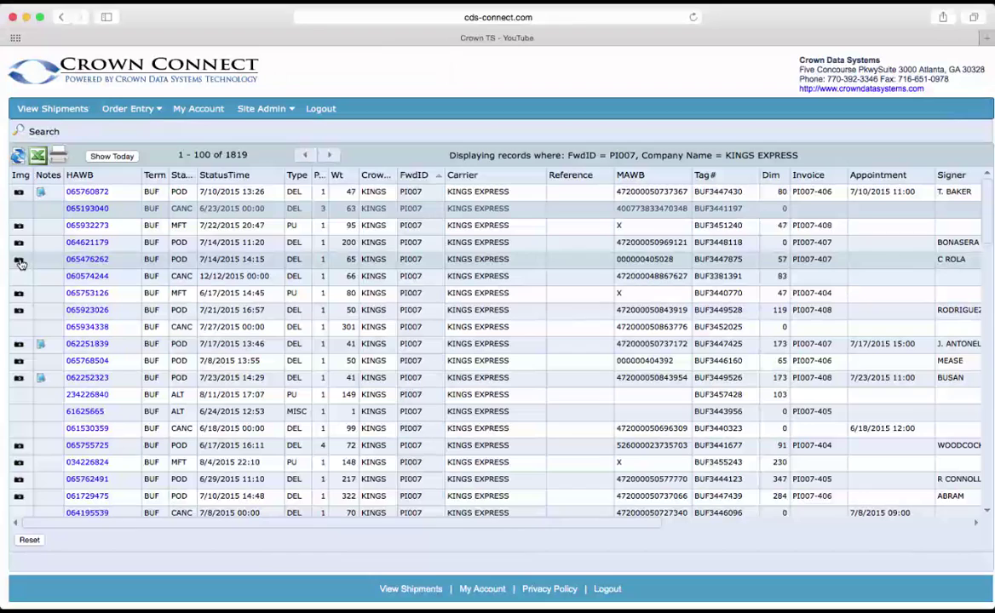
- View shipment 065932273's scanned Pilot waybill image, then close it
left_click(86, 227)
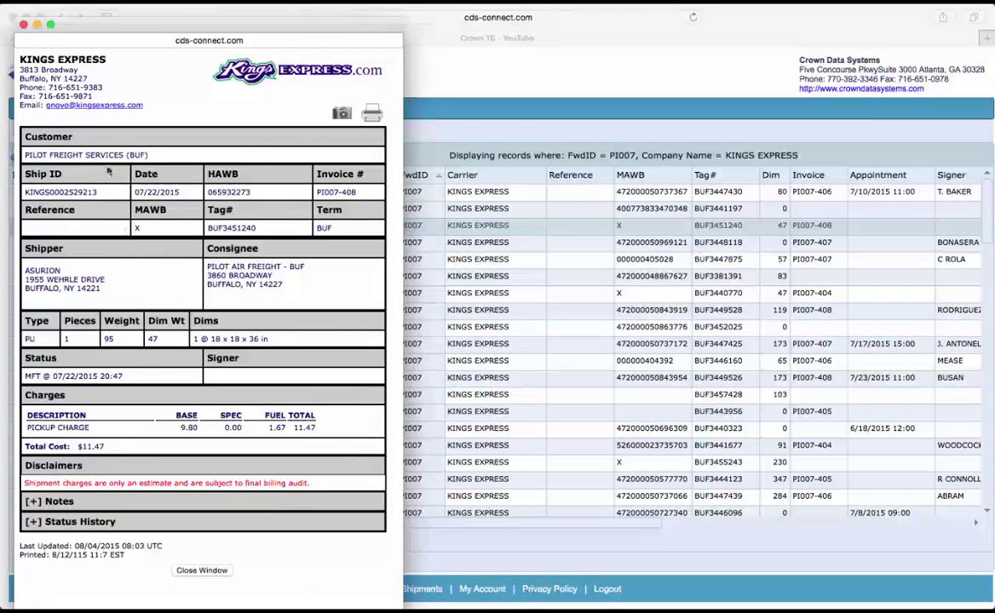
left_click(342, 114)
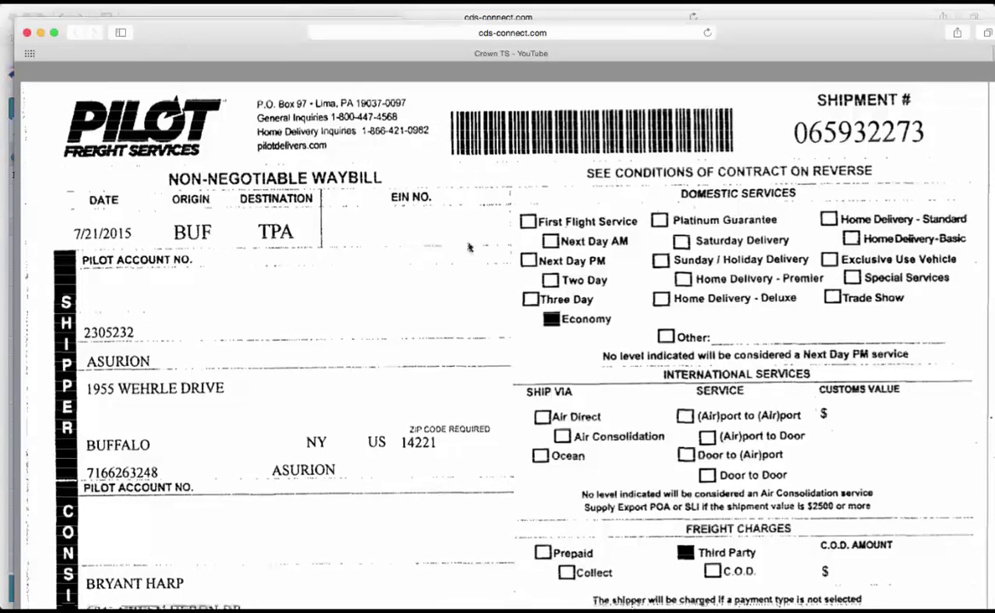
scroll(465, 248, "down", 3)
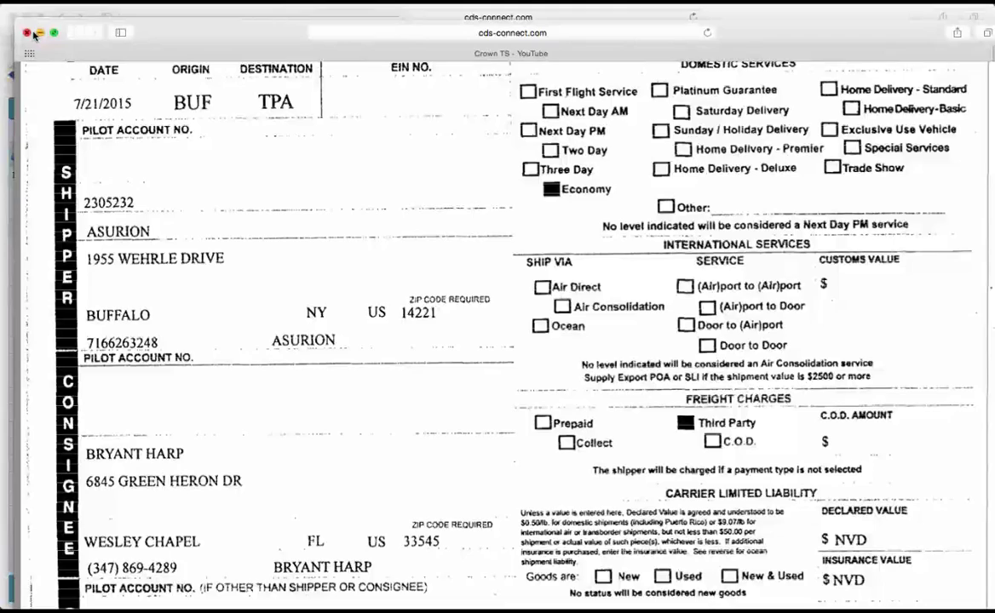
left_click(27, 33)
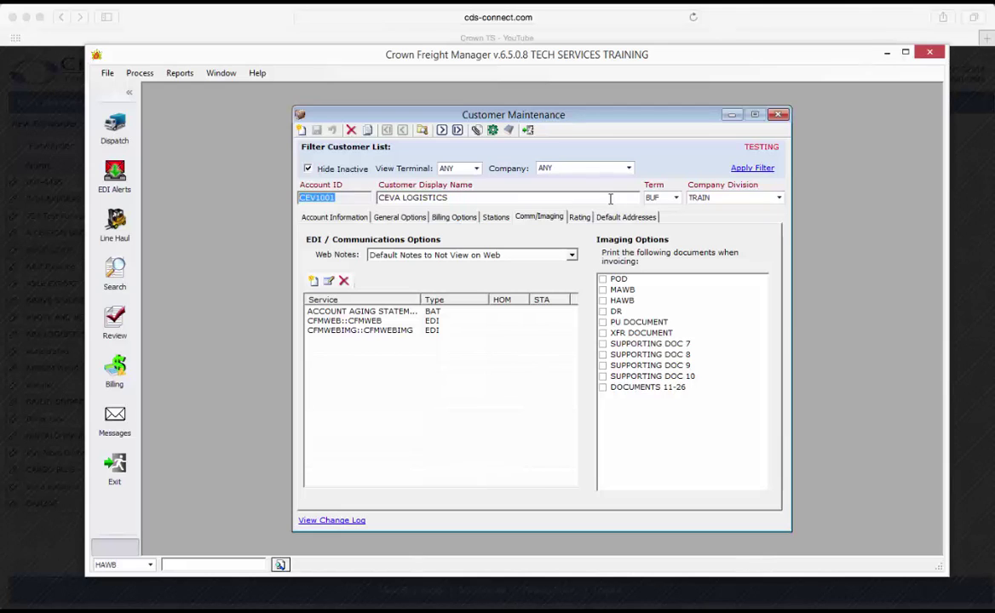
- Create a new EDI comm item set to CFMWEBALERT::CFMWEBALERT and save it
left_click(313, 282)
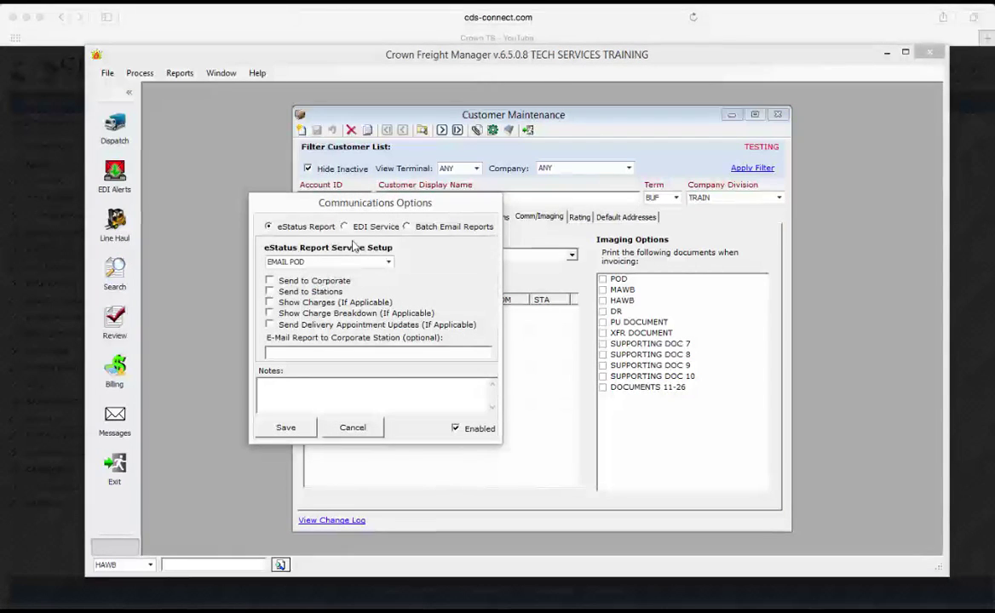
left_click(367, 229)
left_click(371, 264)
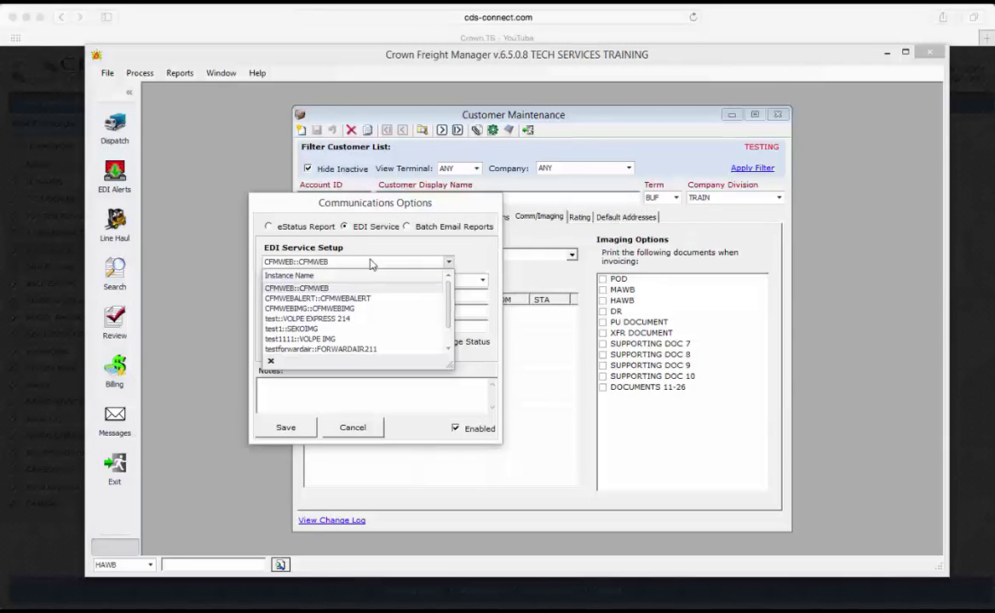
left_click(353, 299)
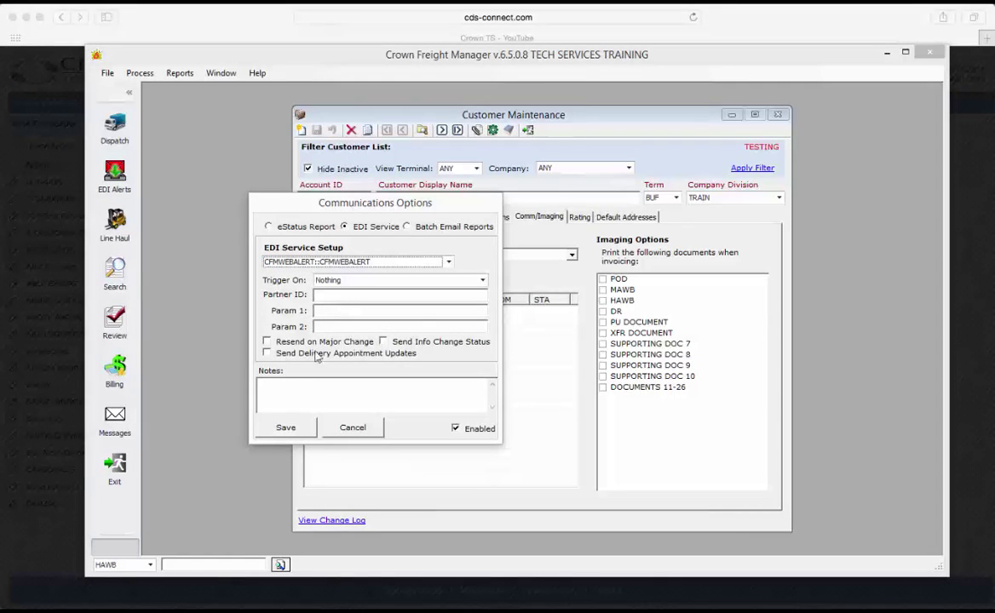
left_click(286, 429)
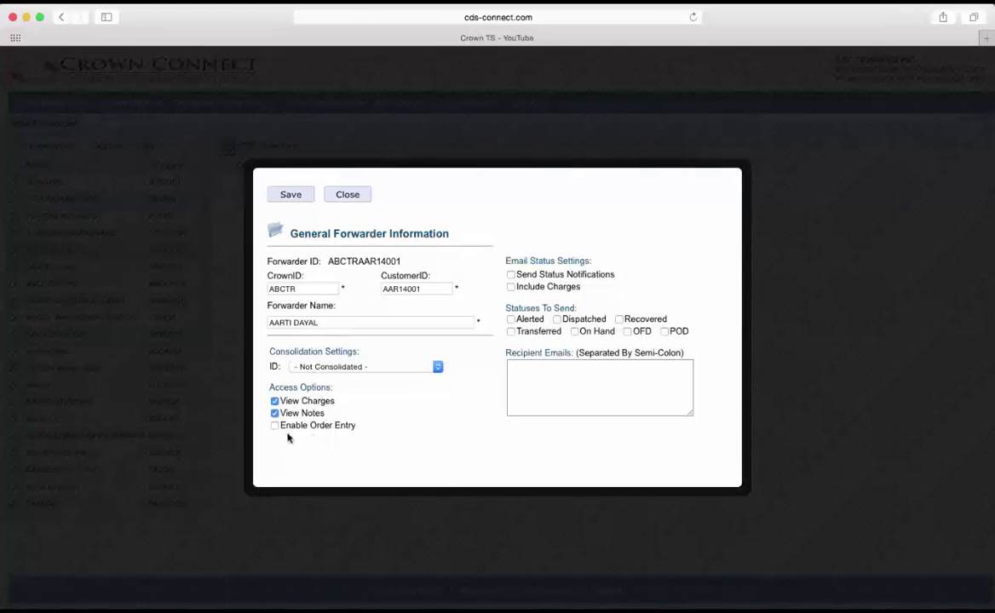
- Enable Order Entry for the forwarder, save, and sign back in with the account password
left_click(274, 425)
left_click(290, 196)
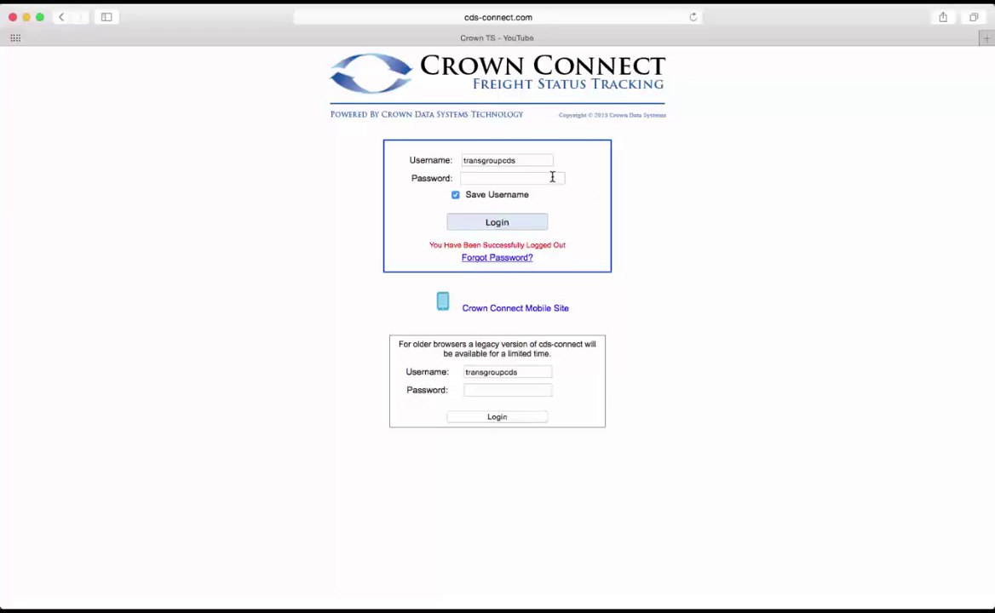
left_click(552, 177)
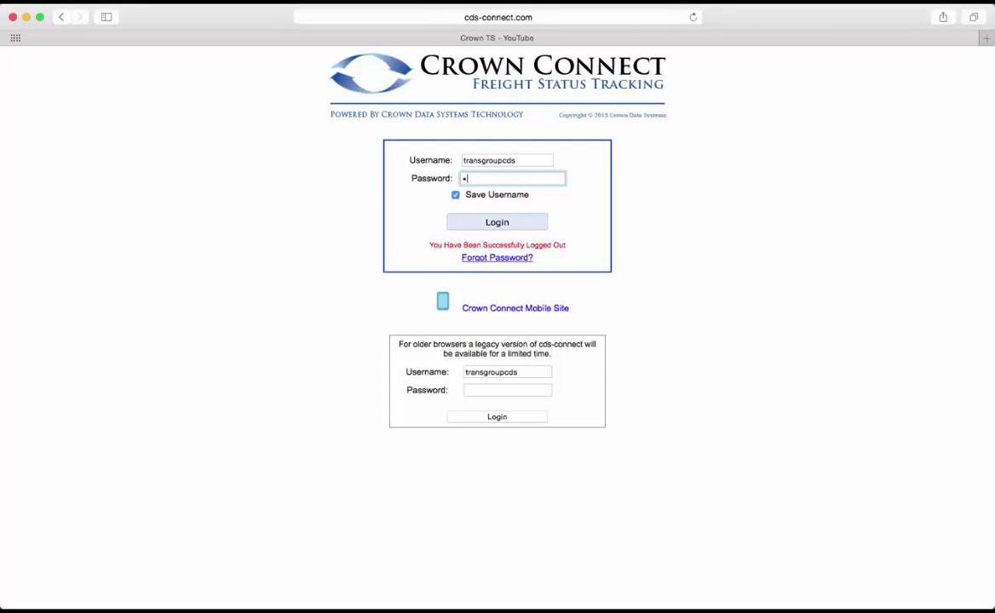
key("Return")
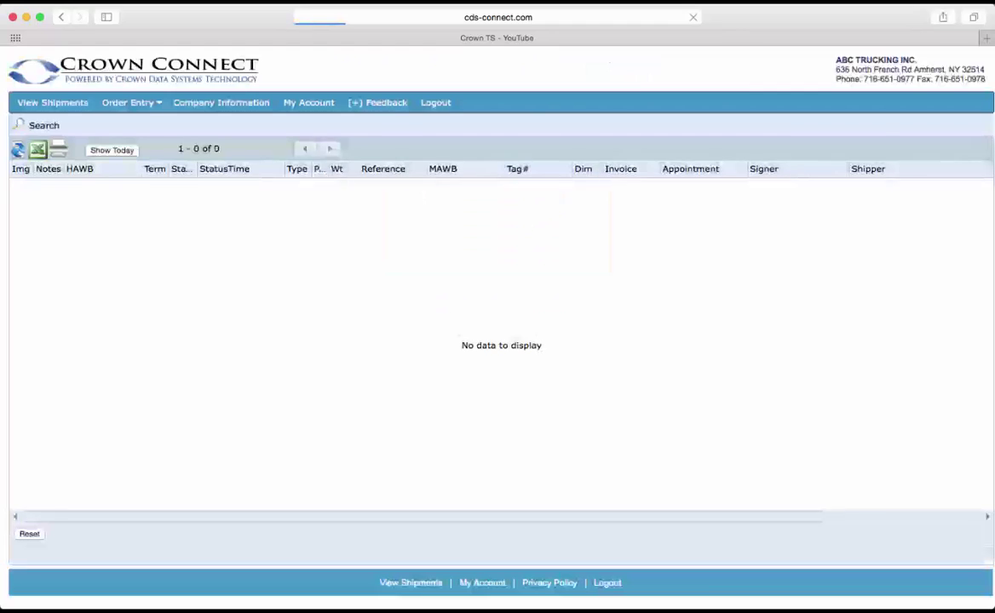
- From Order Entry > Manage Orders, start a new order and scroll through the blank form
left_click(150, 105)
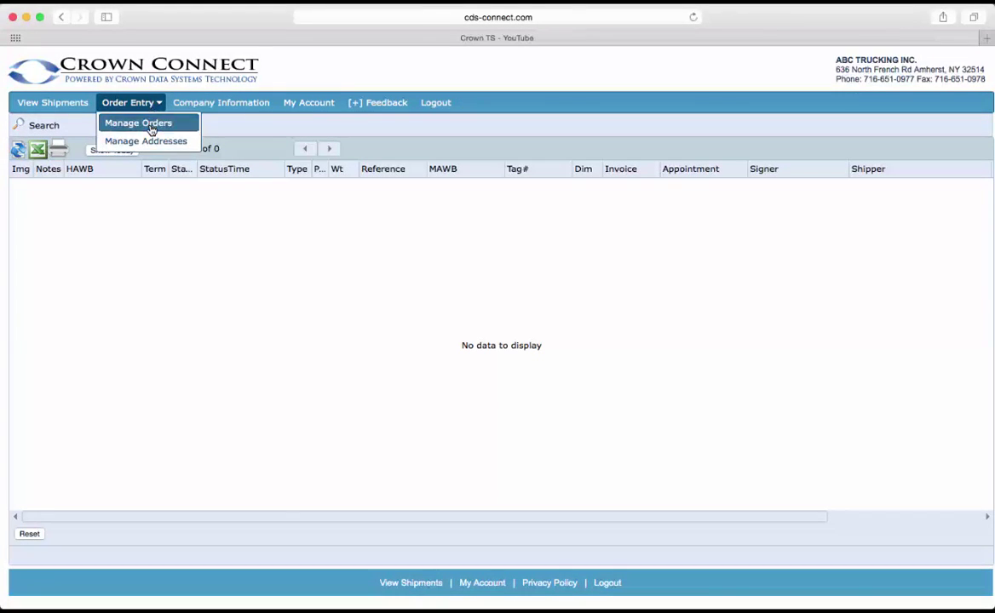
left_click(150, 124)
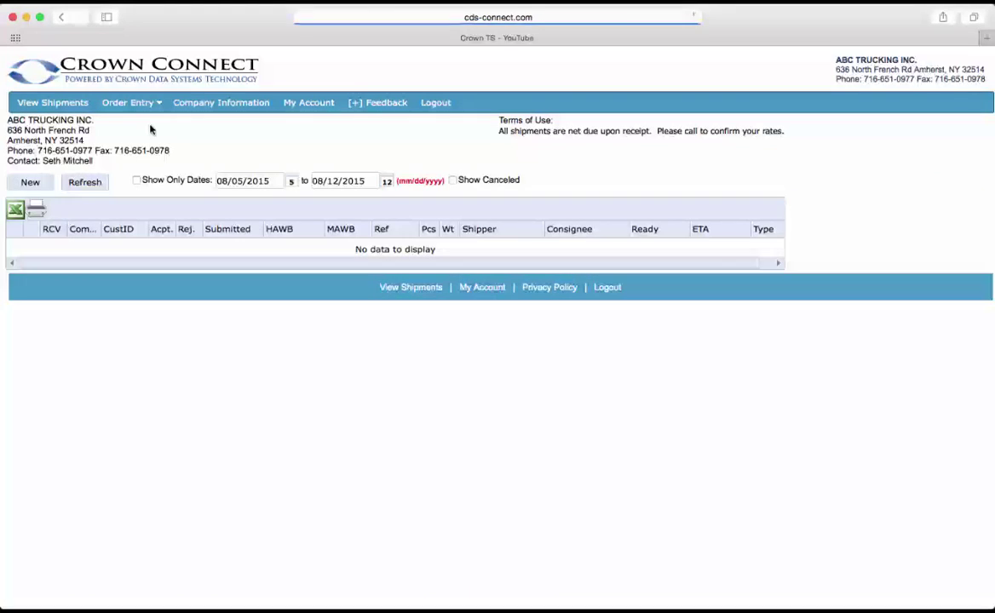
left_click(42, 182)
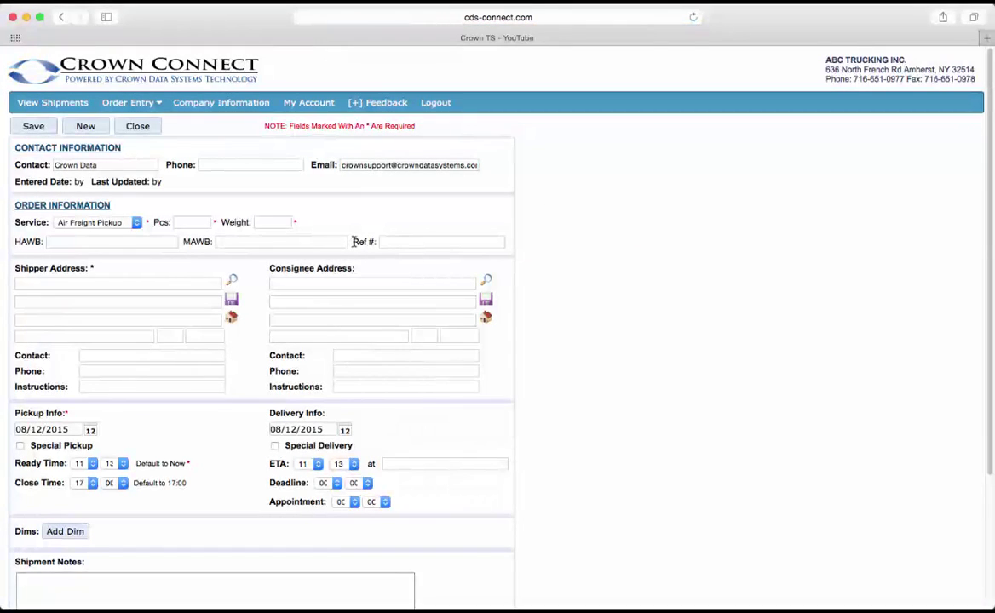
scroll(354, 241, "down", 1)
scroll(354, 241, "down", 3)
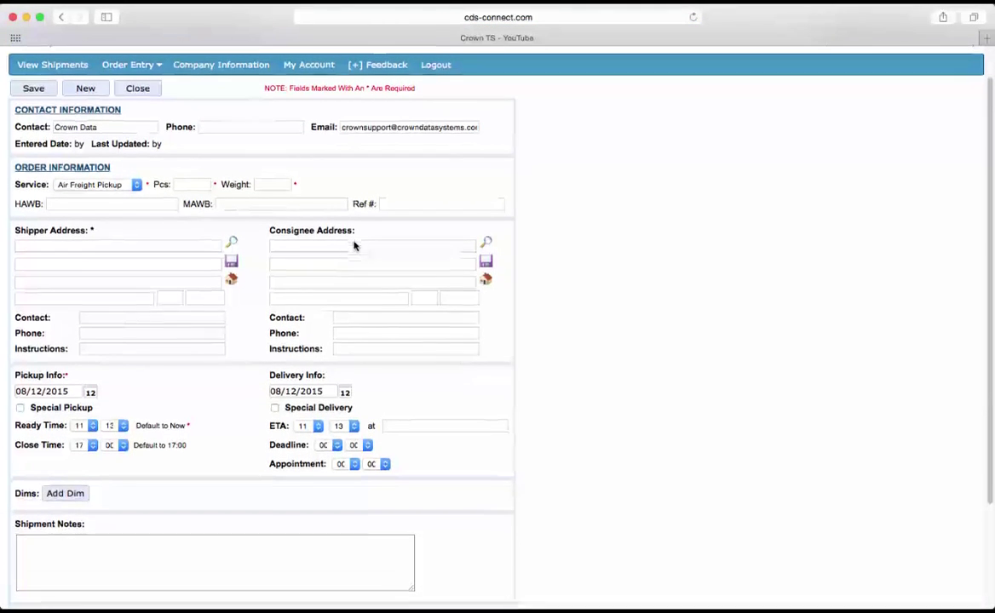
scroll(354, 241, "down", 5)
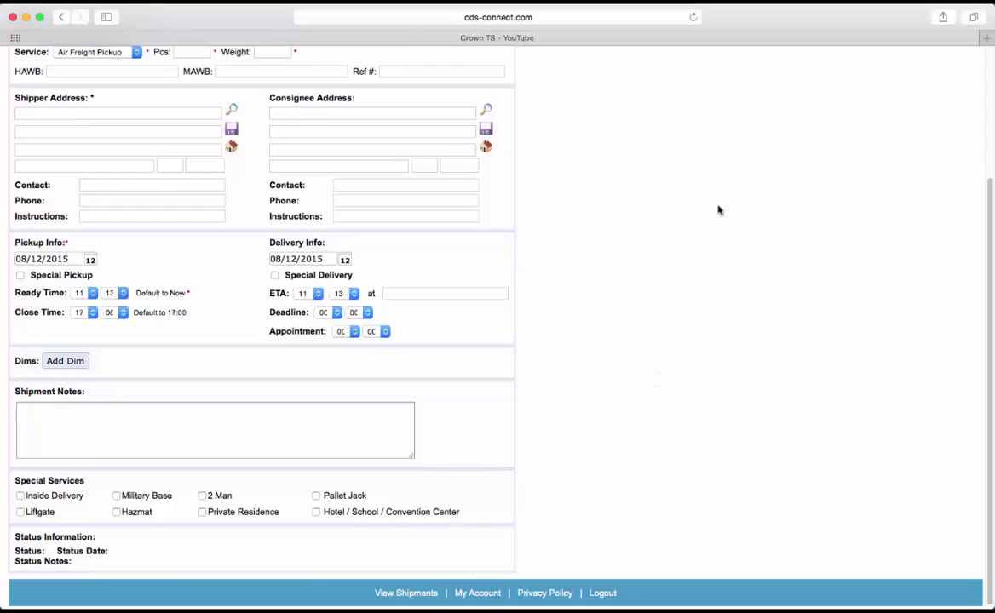
left_click(832, 5)
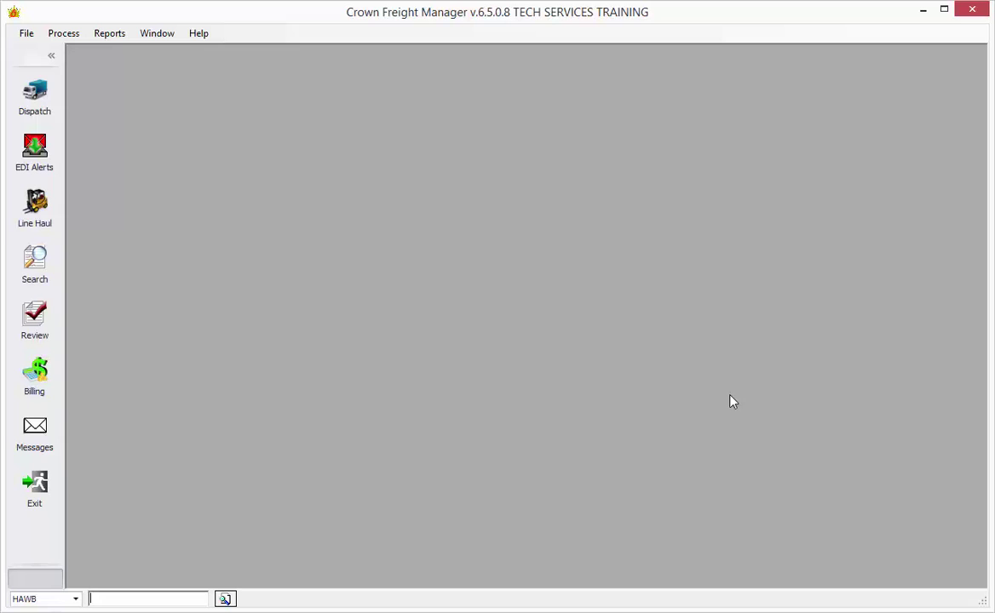
- From EDI Alerts, accept the first CH ROBINSON inbound alert (HAWB CDA456009) with service type DELIVERY
left_click(44, 164)
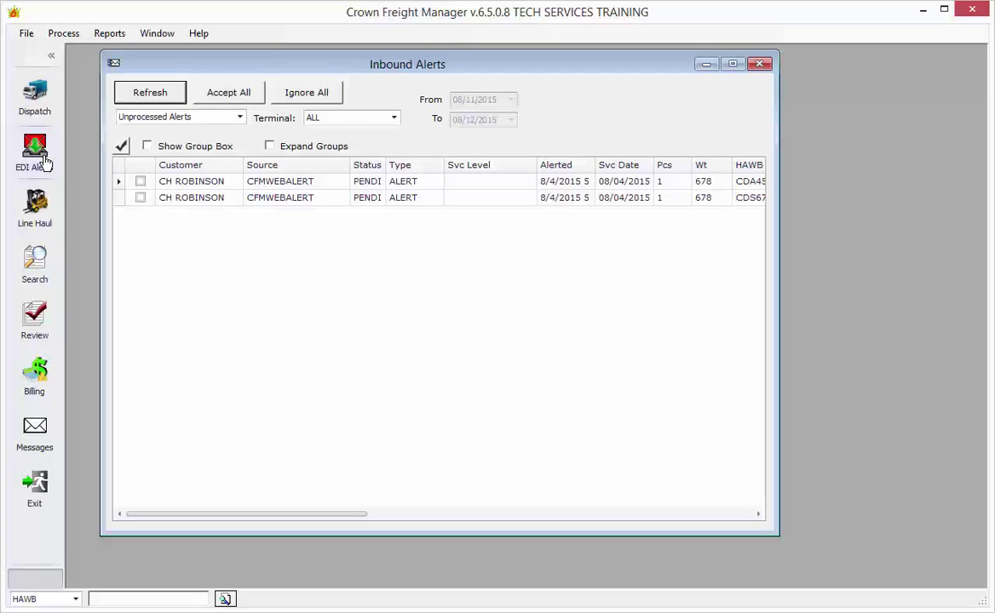
double_click(274, 189)
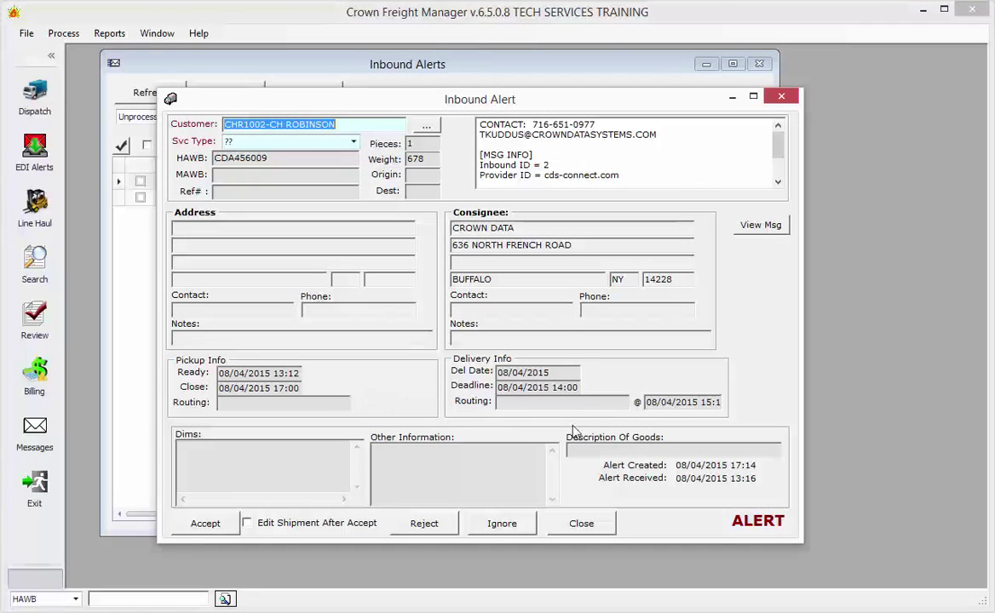
key("Tab")
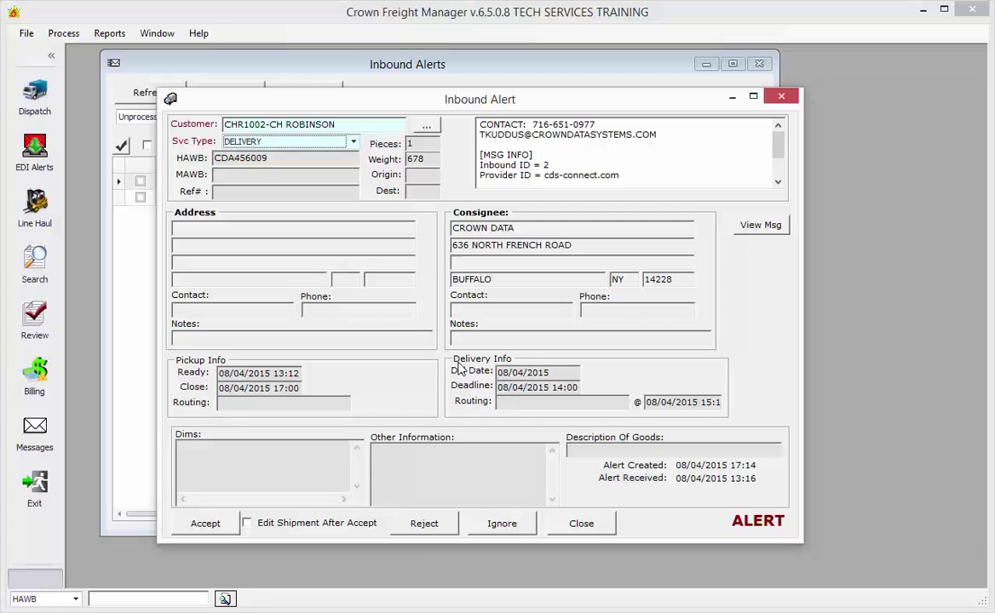
left_click(206, 524)
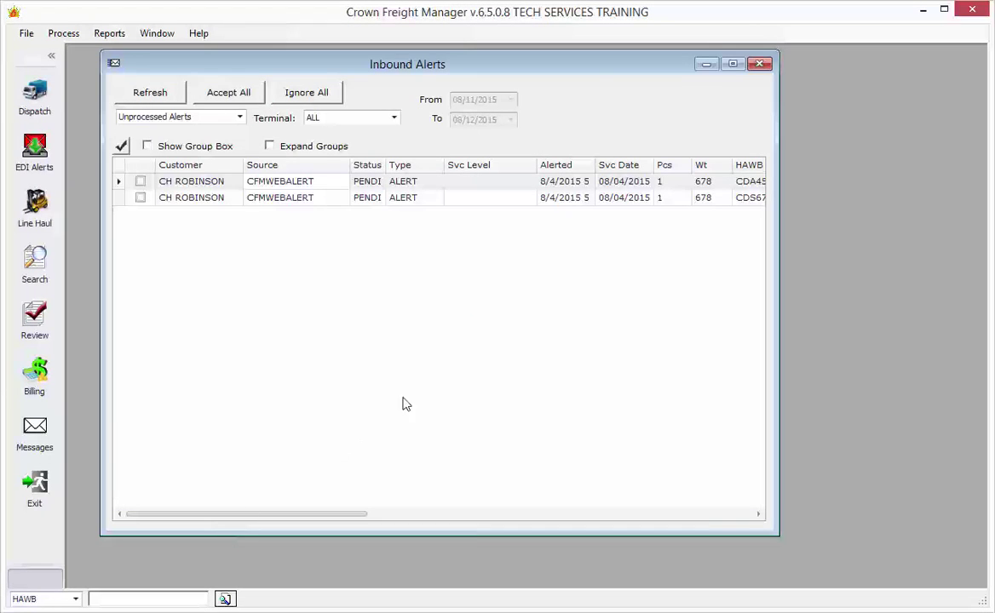